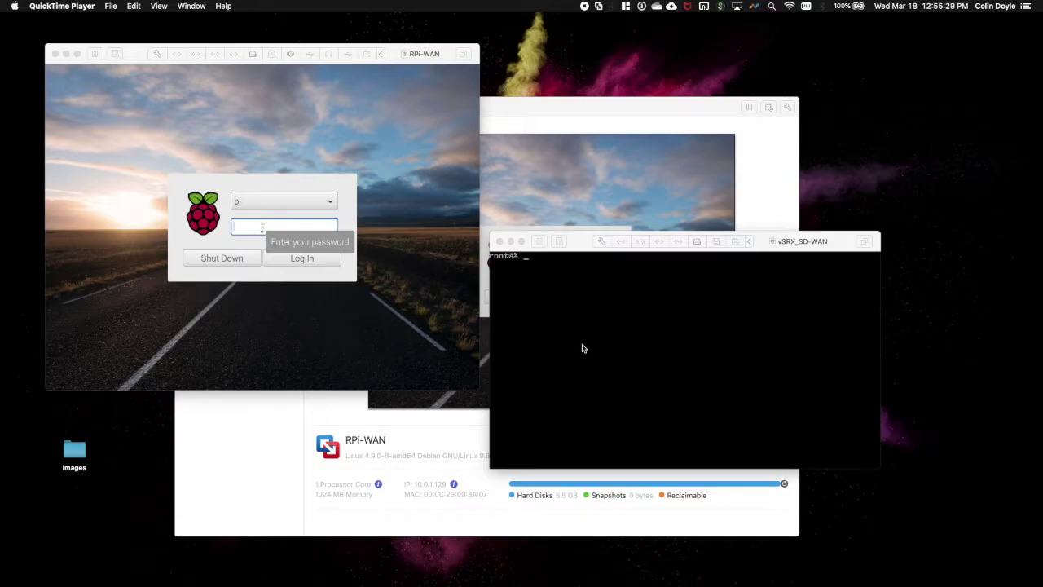
# - Log into the RPi-WAN desktop with its password, retrying after the first attempt
pyautogui.click(245, 228)
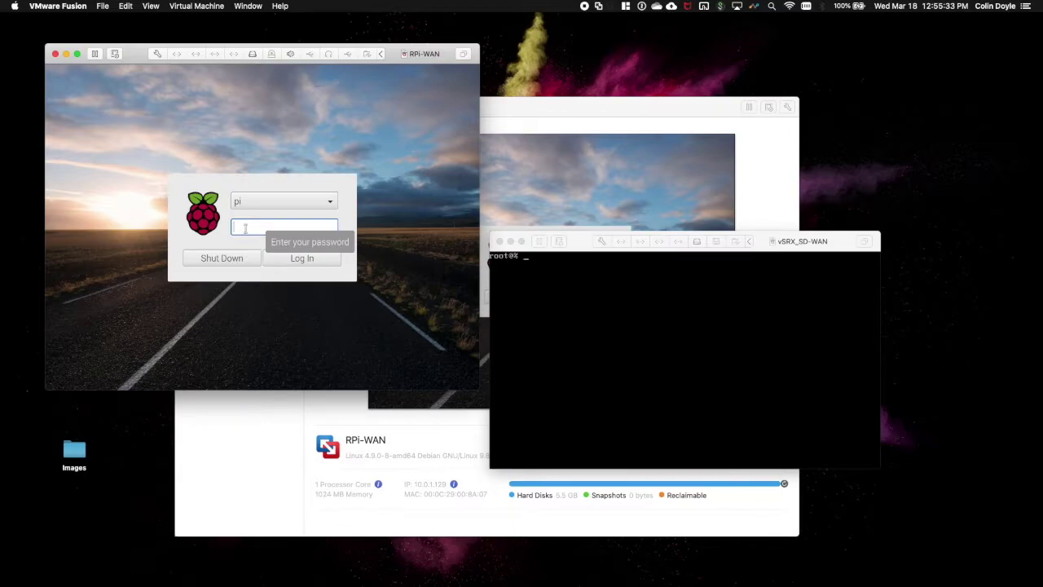
pyautogui.write('raspbe')
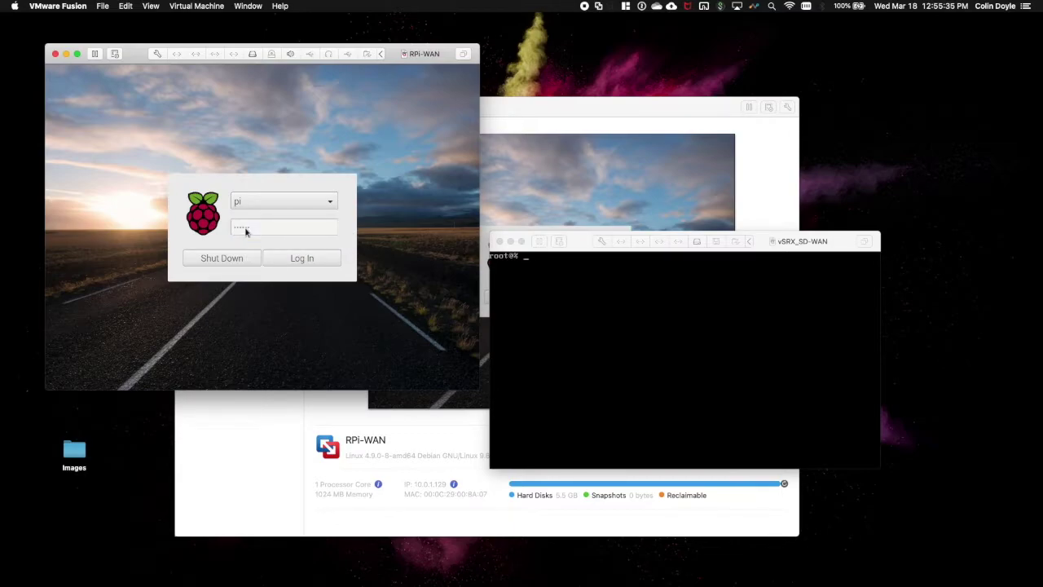
pyautogui.press('Return')
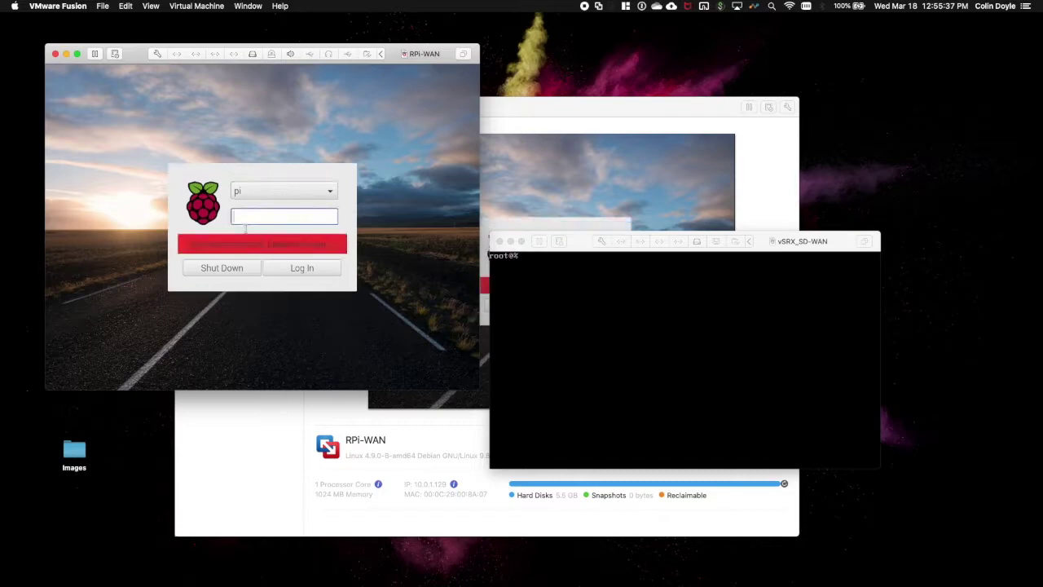
pyautogui.write('raspberry')
pyautogui.press('Return')
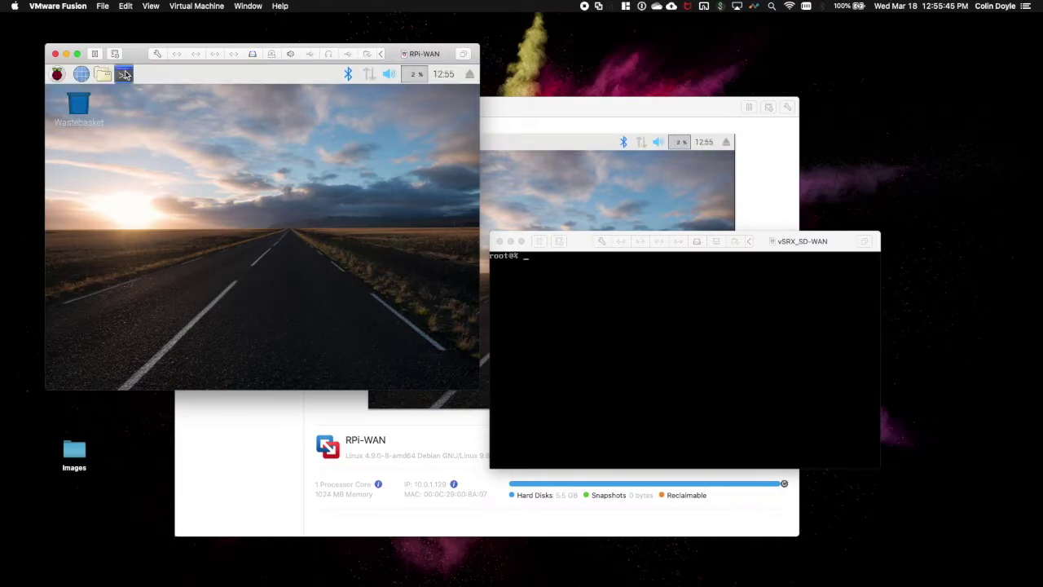
# - Run ifconfig | less in a terminal and check br0 at 10.0.0.131 and br1 at 10.0.1.129
pyautogui.click(125, 71)
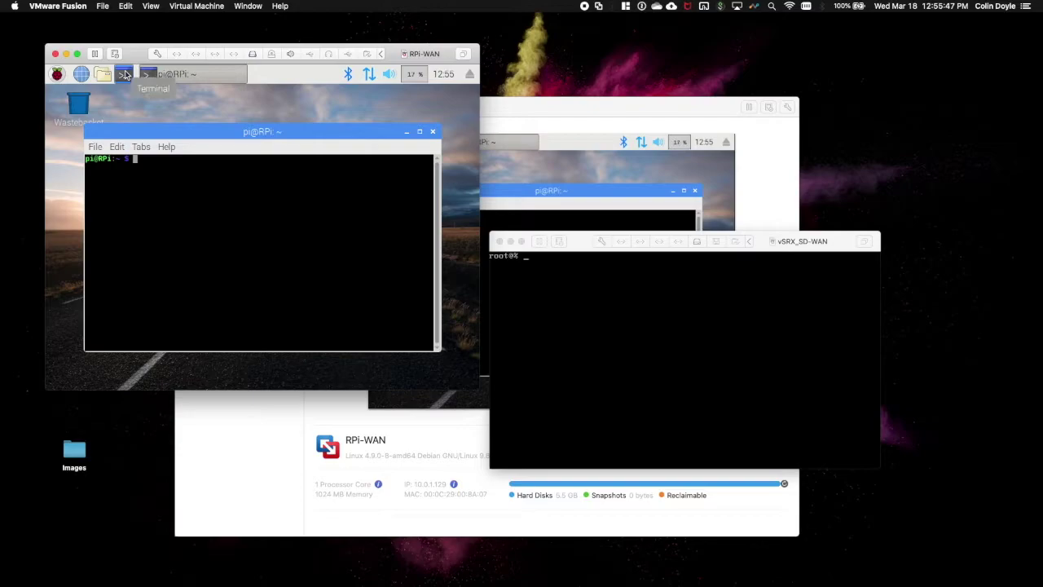
pyautogui.write('ifconfig | less')
pyautogui.press('Return')
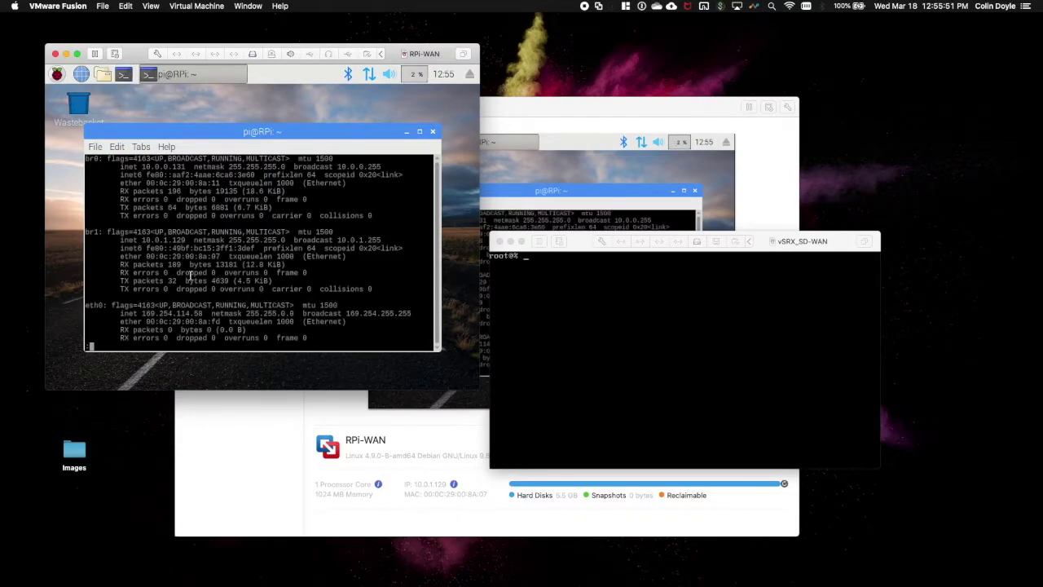
pyautogui.moveTo(189, 242); pyautogui.dragTo(93, 165)
pyautogui.click(90, 163)
pyautogui.moveTo(189, 241); pyautogui.dragTo(160, 168)
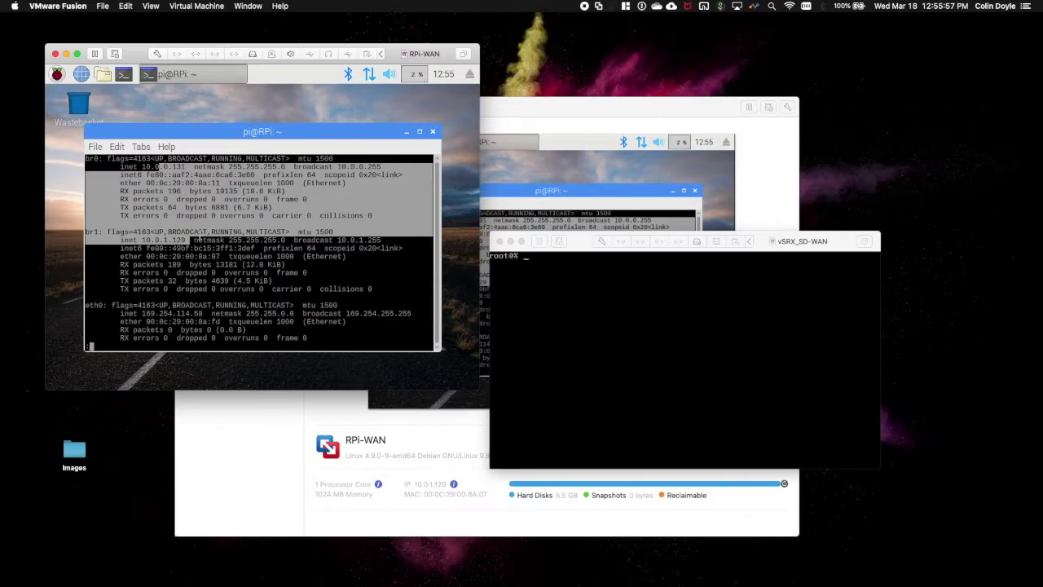
pyautogui.click(159, 165)
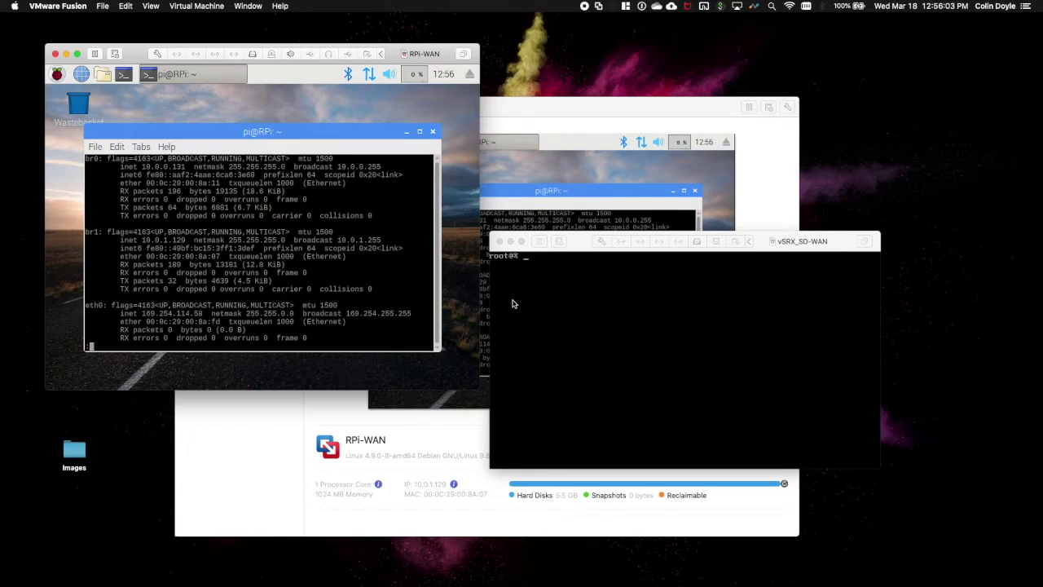
pyautogui.click(601, 303)
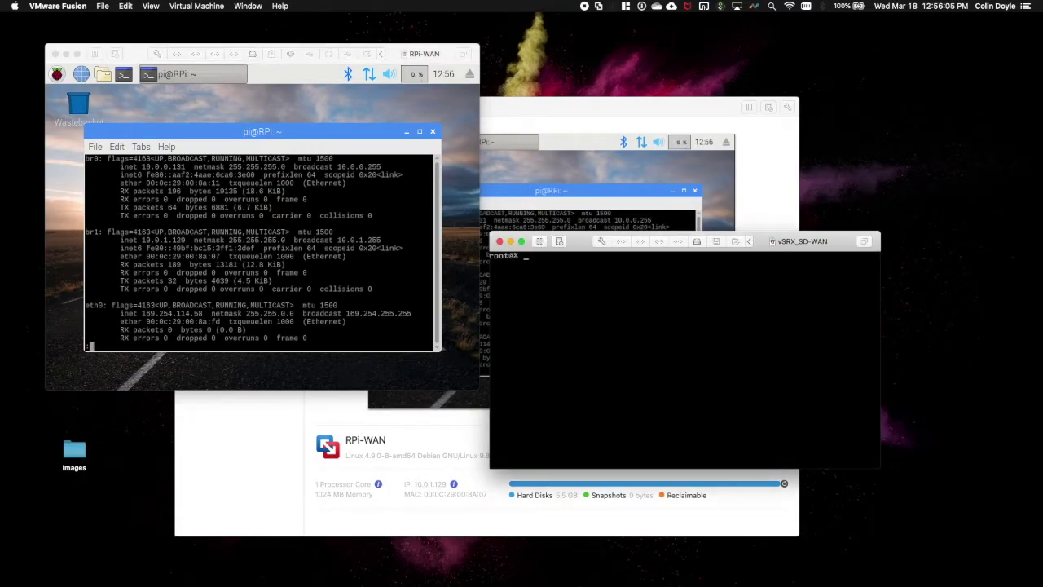
# - Enter the vSRX CLI and show terse status of interfaces ge-0/0/0 and ge-0/0/1
pyautogui.write('cli')
pyautogui.press('Return')
pyautogui.write('show interfaces terse ')
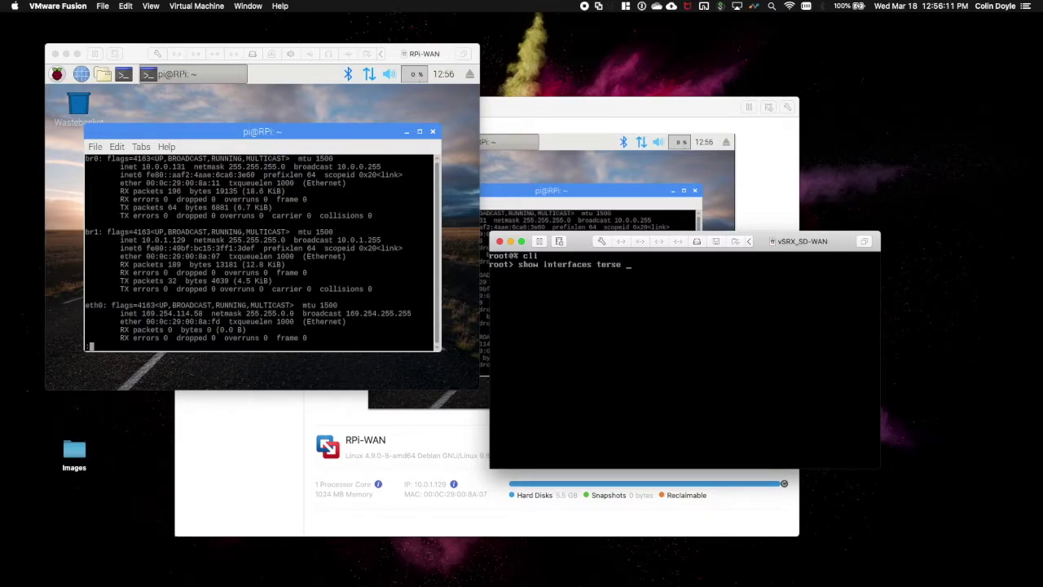
pyautogui.write('ge-0/0/0')
pyautogui.press('Return')
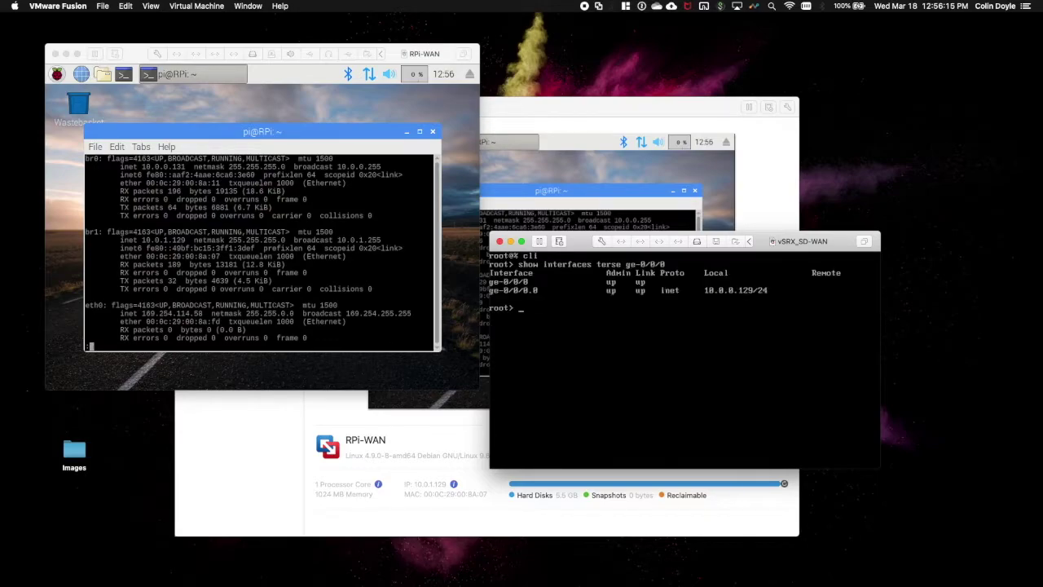
pyautogui.press('Up')
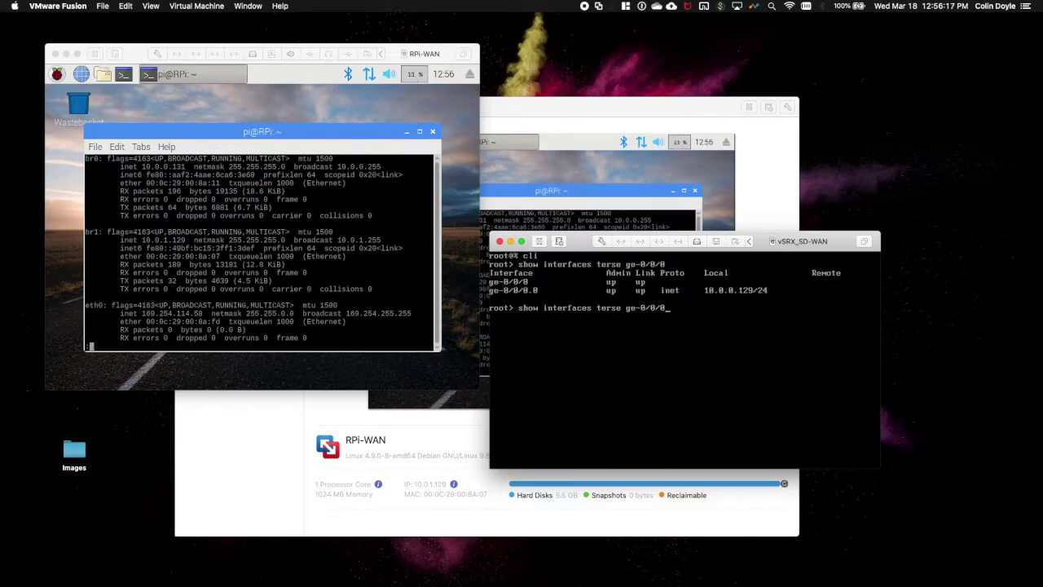
pyautogui.press('BackSpace')
pyautogui.write('1')
pyautogui.press('Return')
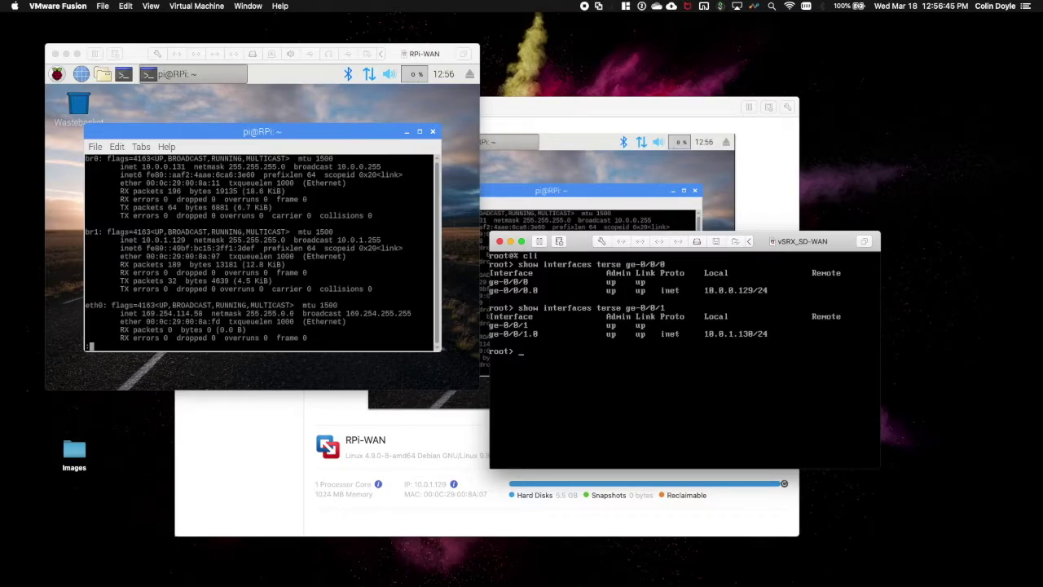
# - In configuration mode under system, set the DNS name server to 8.8.8.8
pyautogui.write('configure')
pyautogui.press('Return')
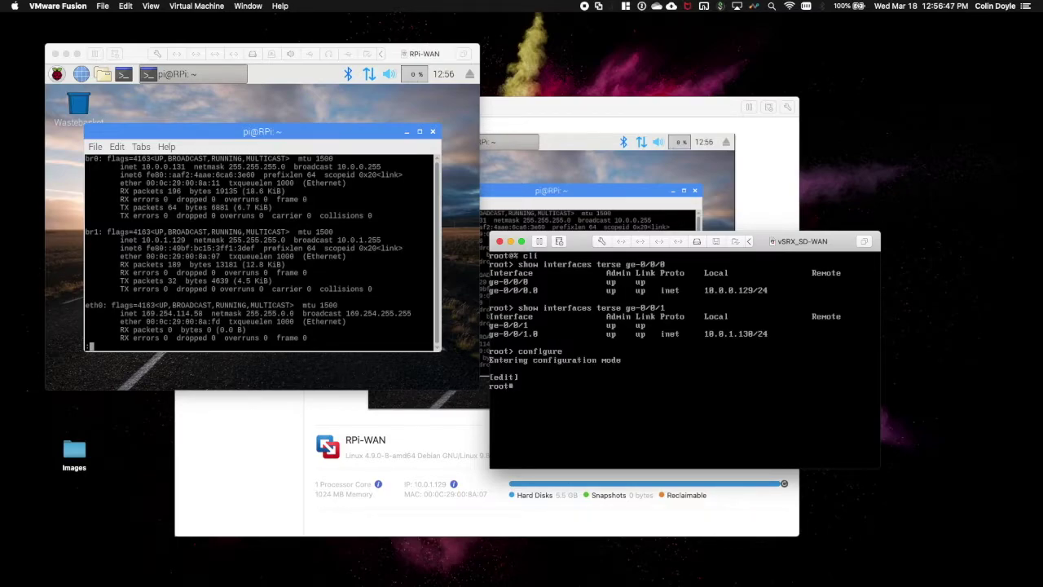
pyautogui.write('edit system')
pyautogui.press('Return')
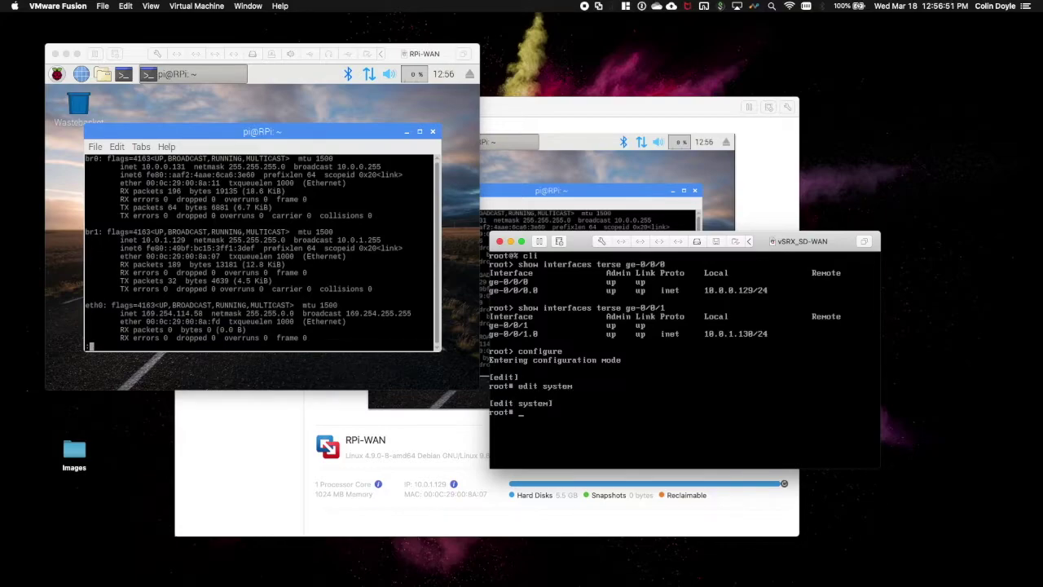
pyautogui.write('set name-server 8.8.8.8')
pyautogui.press('Return')
pyautogui.write('set ')
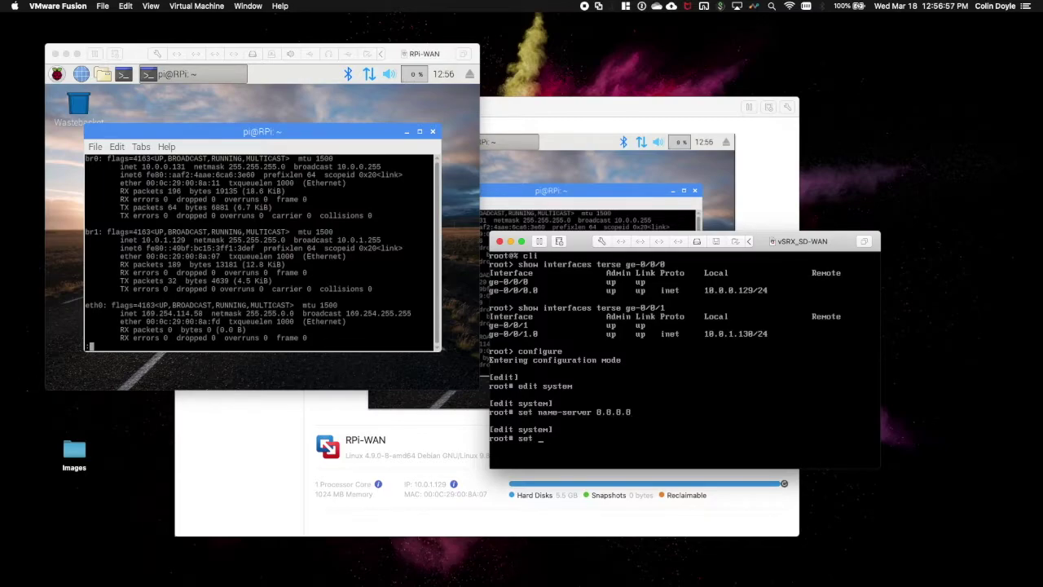
pyautogui.write('phone-home https://')
pyautogui.write('redir')
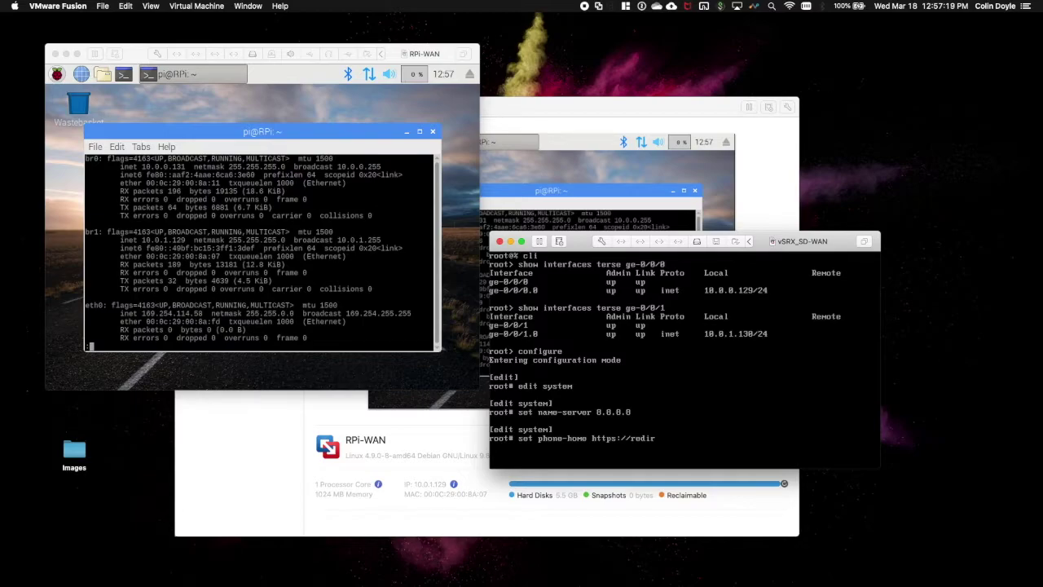
pyautogui.write('ect.juniper.net')
pyautogui.press('Return')
pyautogui.press('Up')
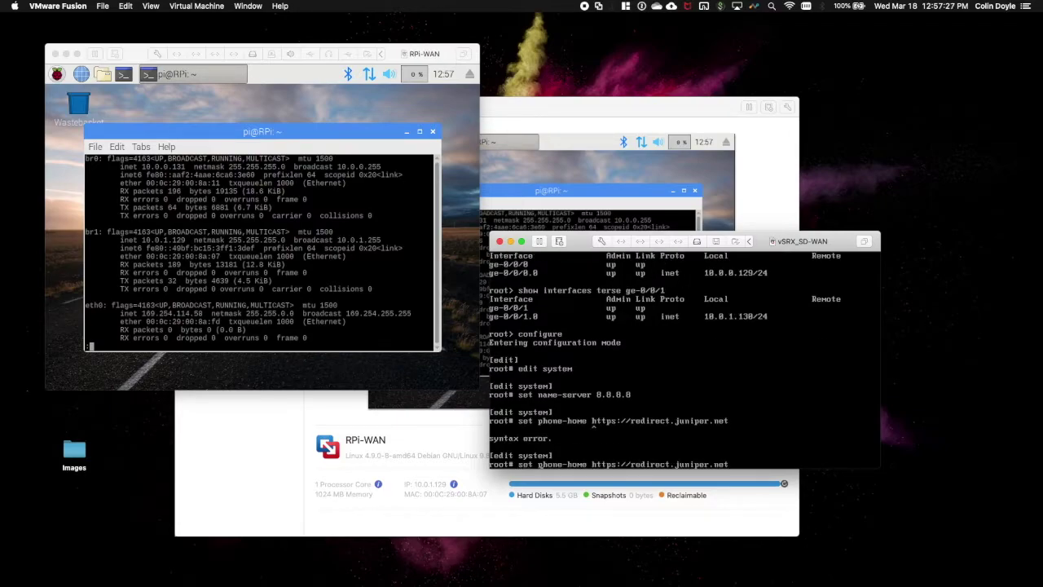
pyautogui.write('server')
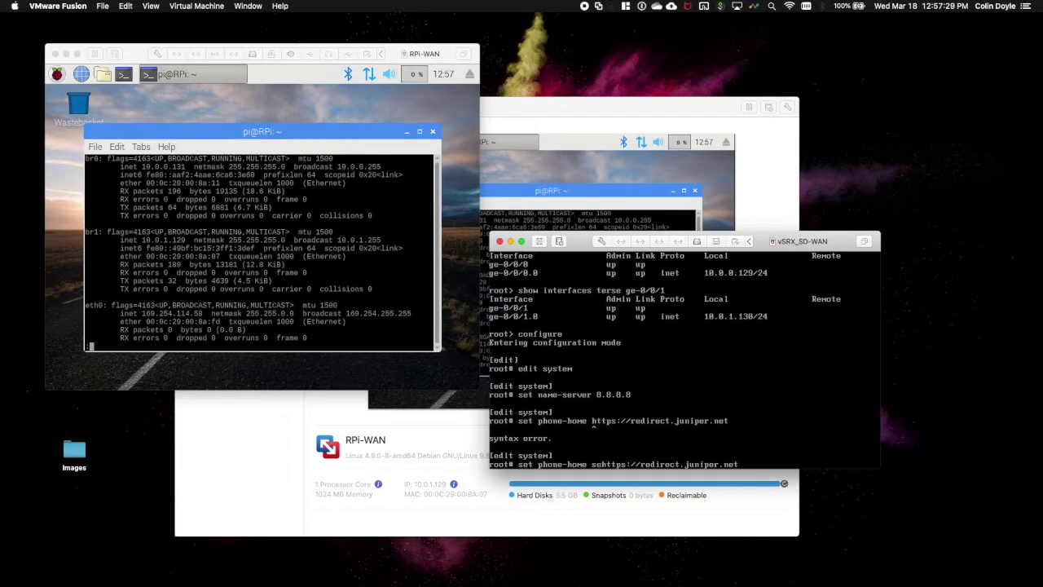
pyautogui.press('Return')
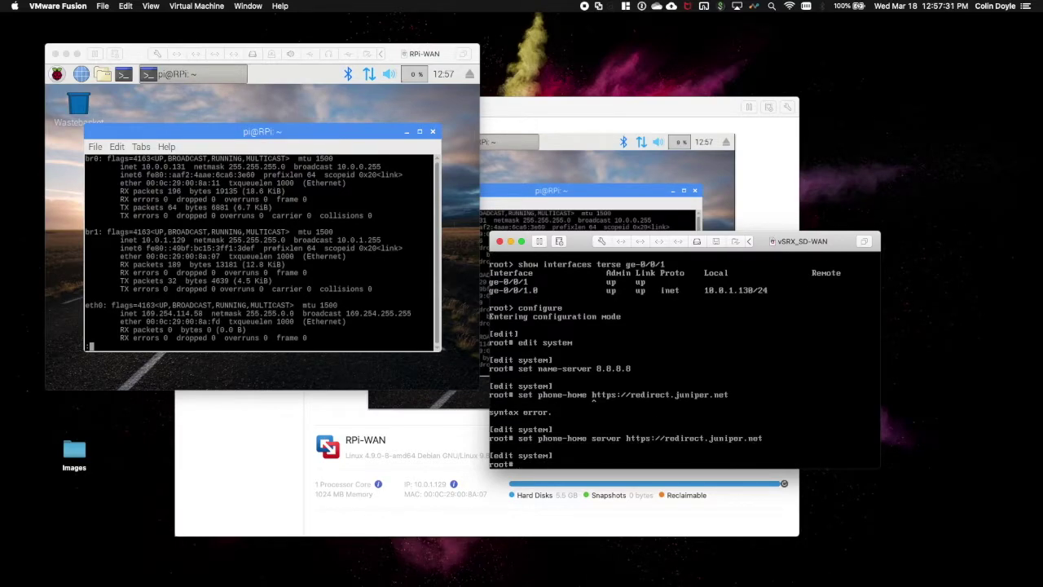
# - Return to the top level and run commit and-quit
pyautogui.write('top')
pyautogui.press('Return')
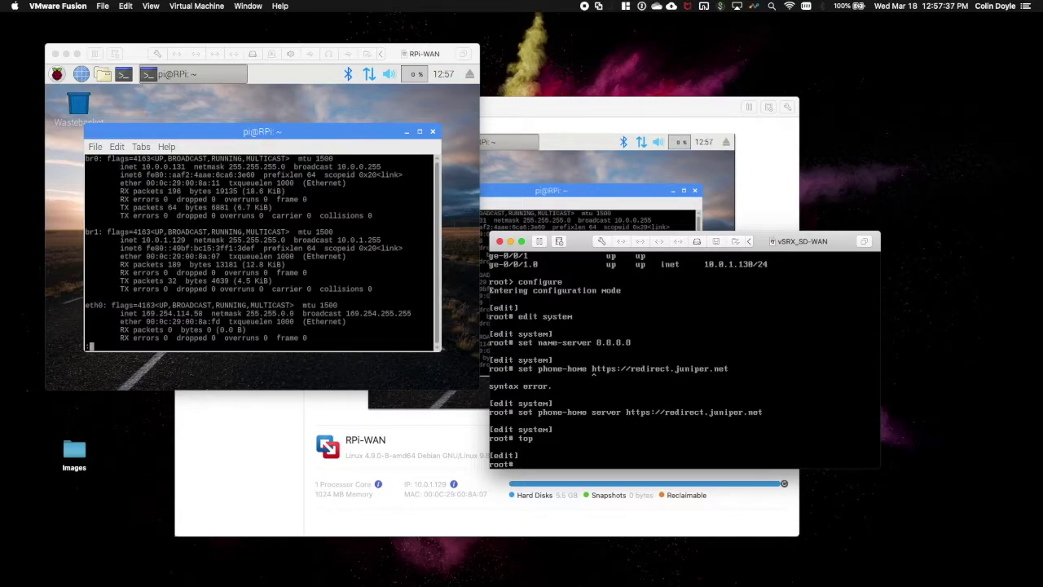
pyautogui.write('commit and-quit')
pyautogui.press('Return')
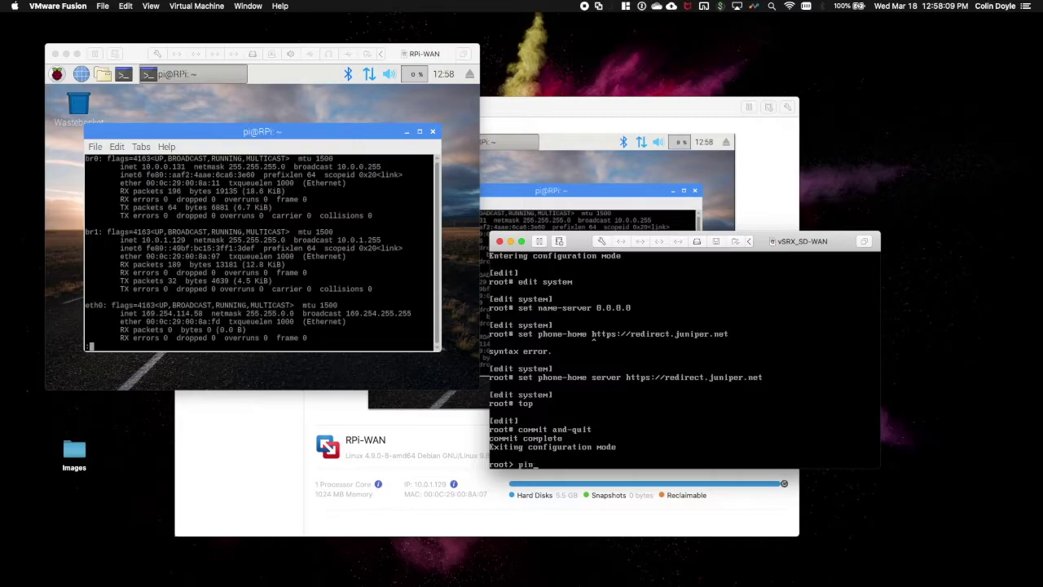
# - Ping 8.8.8.8 and redirect.juniper.net from the vSRX, stopping each with Ctrl+C
pyautogui.write('g ')
pyautogui.write('.7')
pyautogui.press('BackSpace')
pyautogui.press('BackSpace')
pyautogui.press('BackSpace')
pyautogui.write('8.8.8.8')
pyautogui.press('Return')
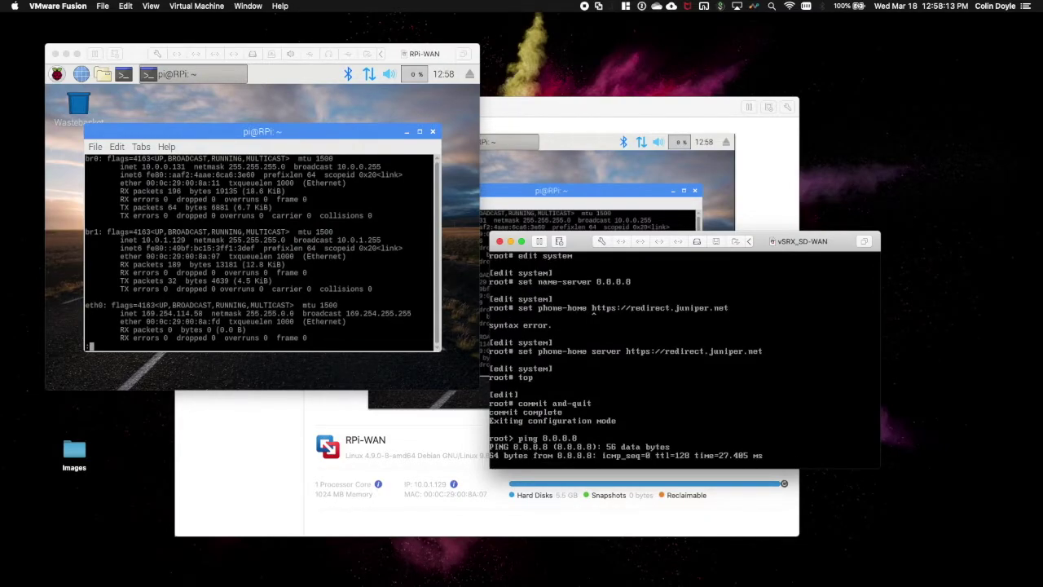
pyautogui.hotkey('ctrl', 'c')
pyautogui.write('red')
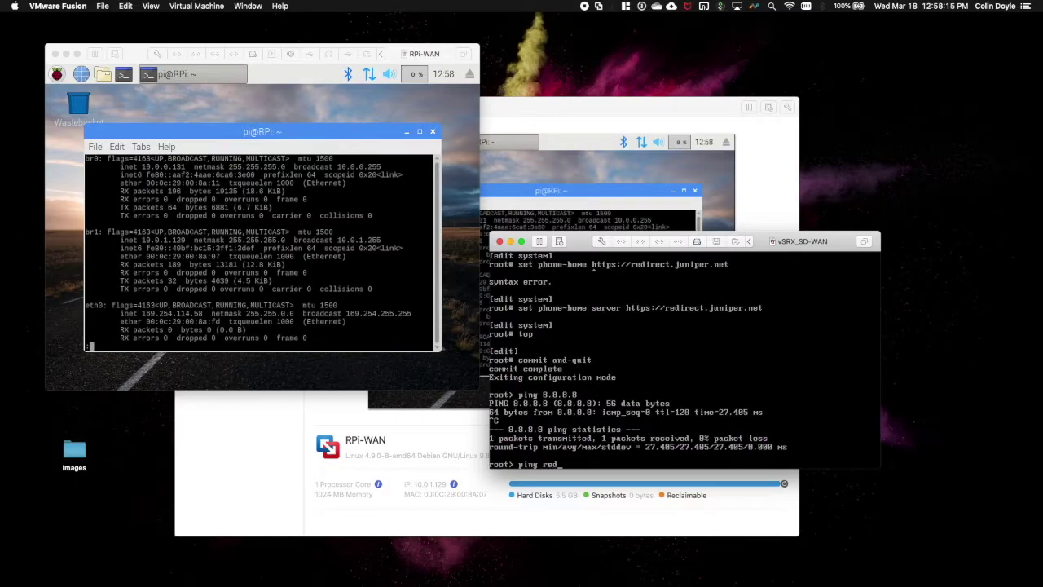
pyautogui.write('irect.juniper.net')
pyautogui.press('Return')
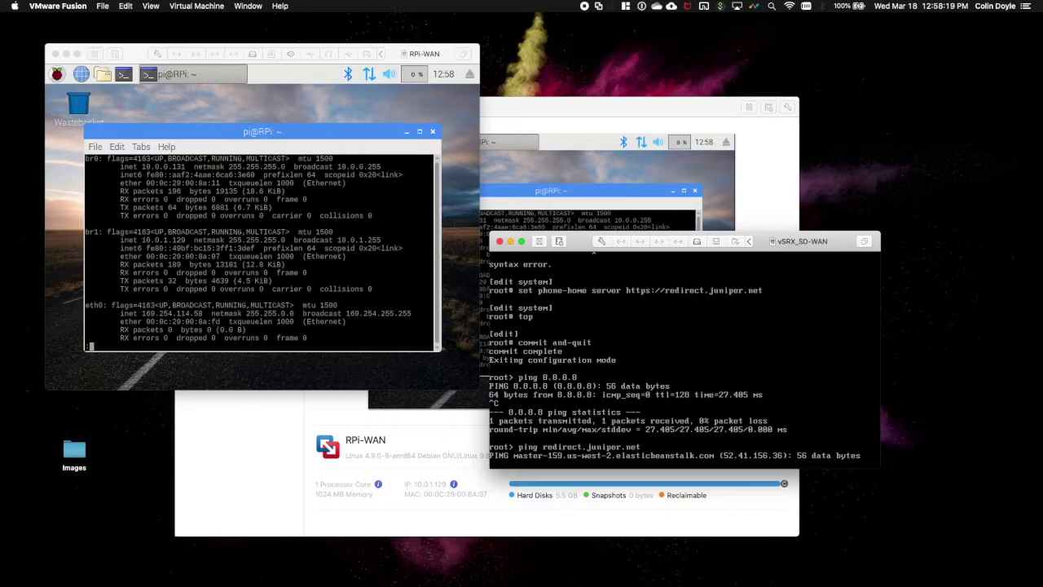
pyautogui.hotkey('ctrl', 'c')
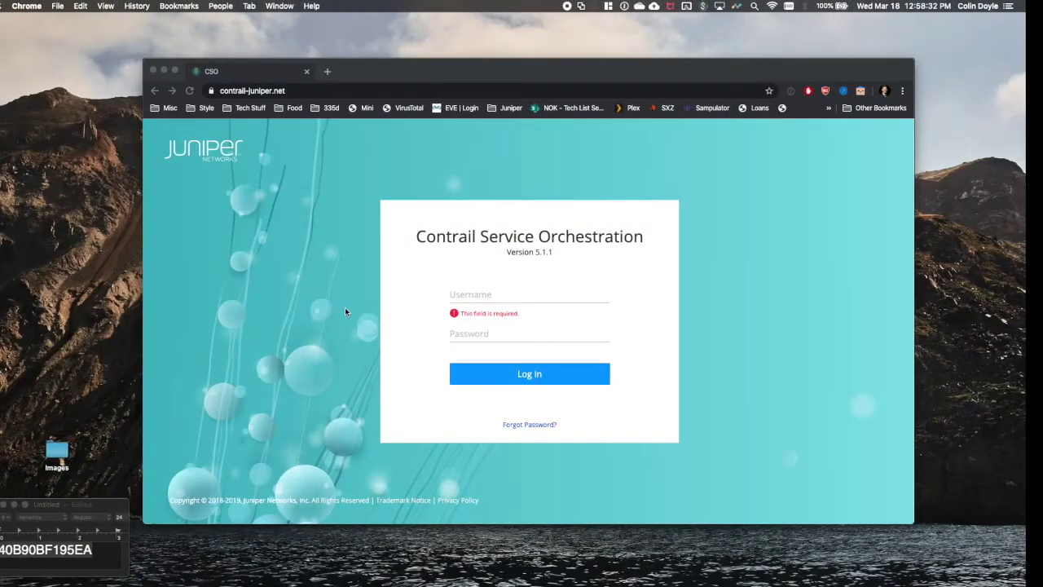
pyautogui.click(345, 307)
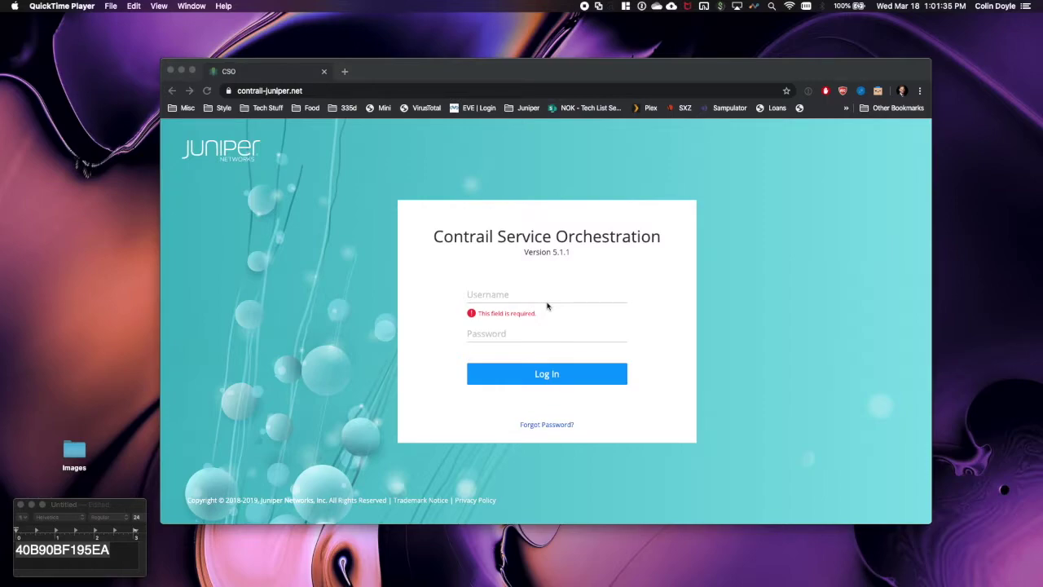
# - Log in to Contrail Service Orchestration with the saved SE credentials
pyautogui.click(807, 91)
pyautogui.click(822, 116)
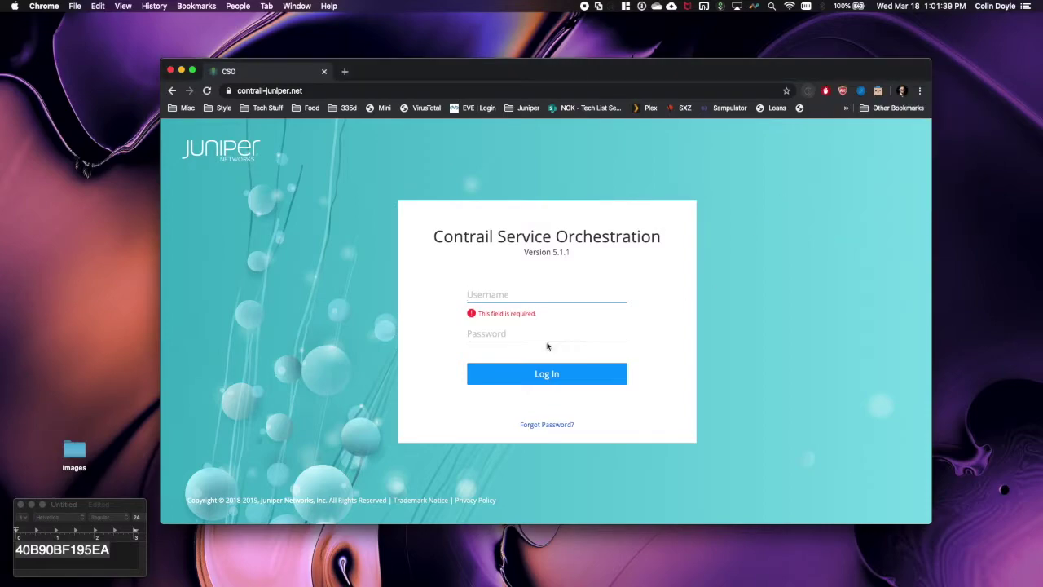
pyautogui.click(527, 374)
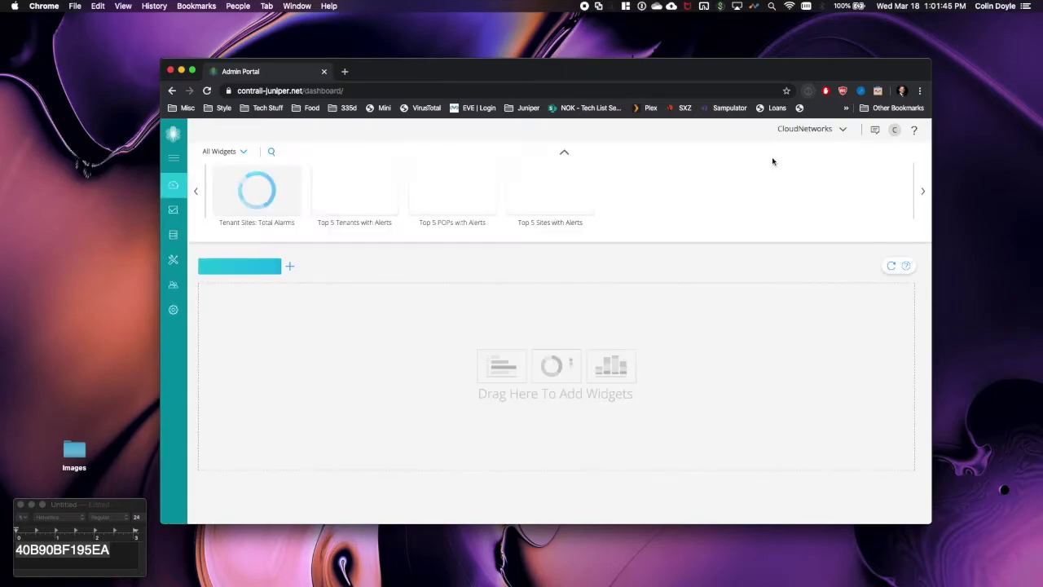
# - Switch into a tenant's Customer Portal and open the Site Management Sites list
pyautogui.click(843, 132)
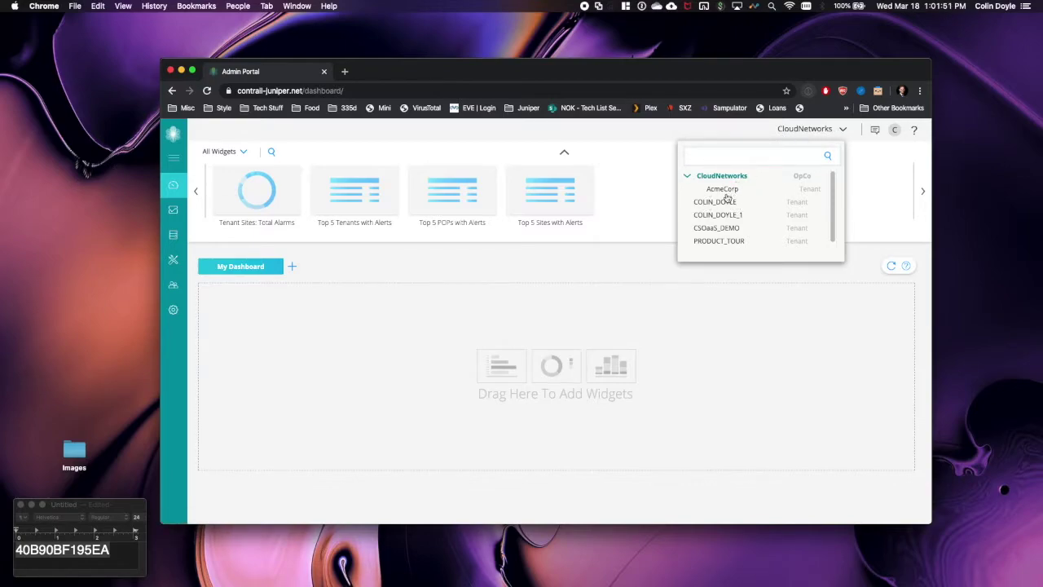
pyautogui.click(722, 204)
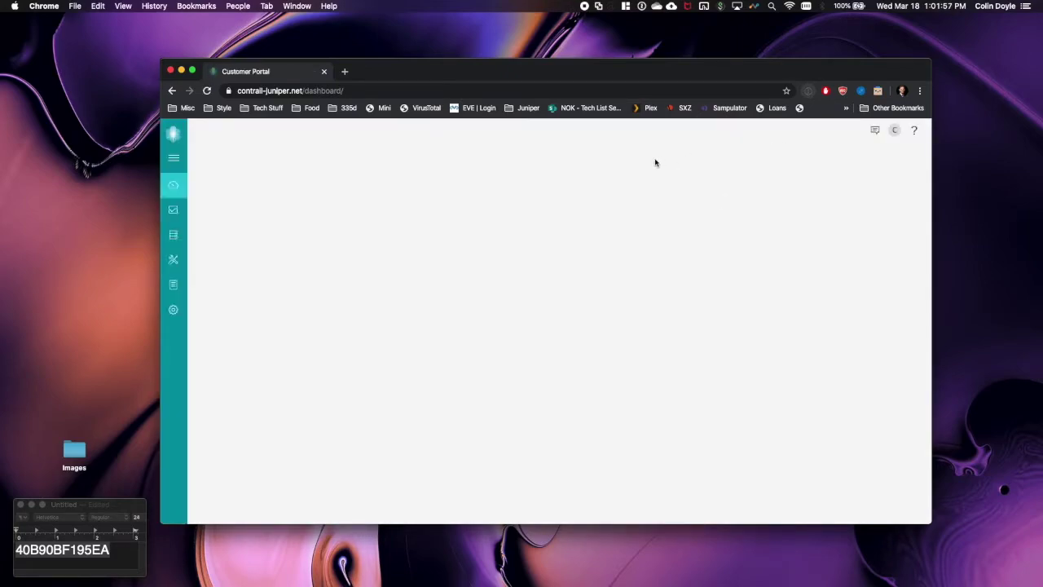
pyautogui.moveTo(176, 236)
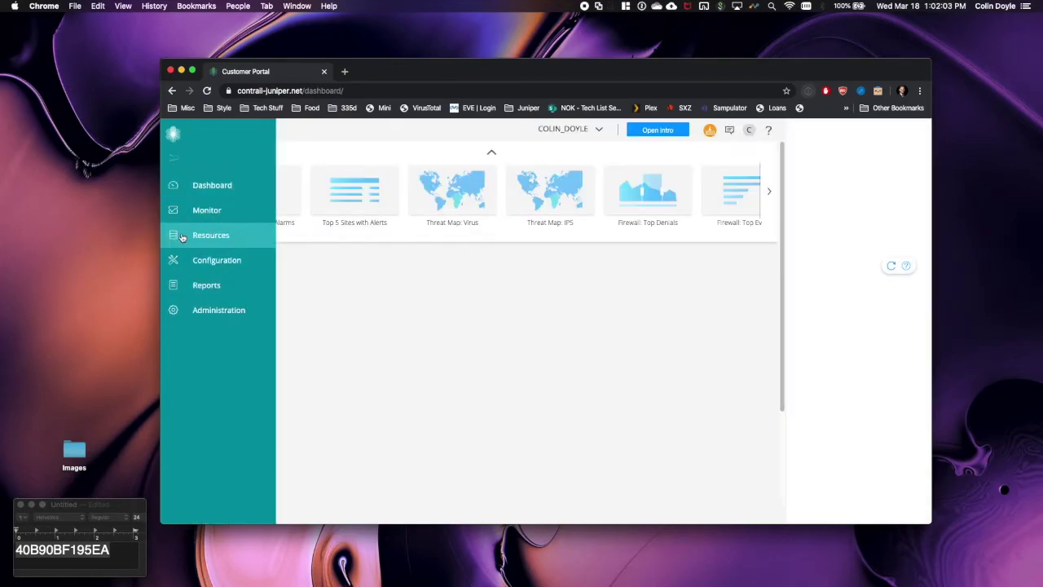
pyautogui.click(183, 237)
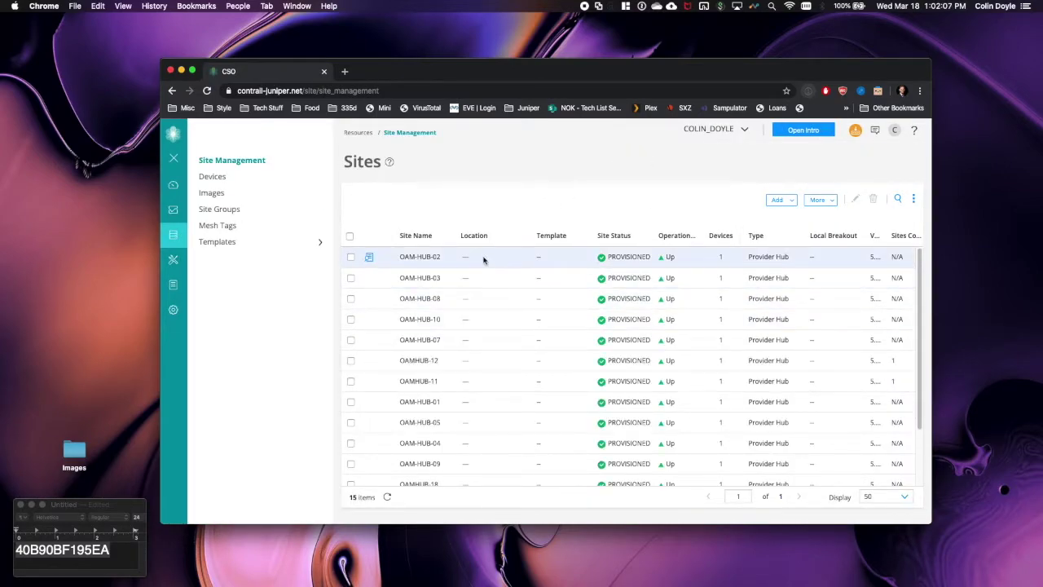
# - Review the 15 provisioned provider hub sites and open the Add site dropdown
pyautogui.scroll(-1, 483, 260)
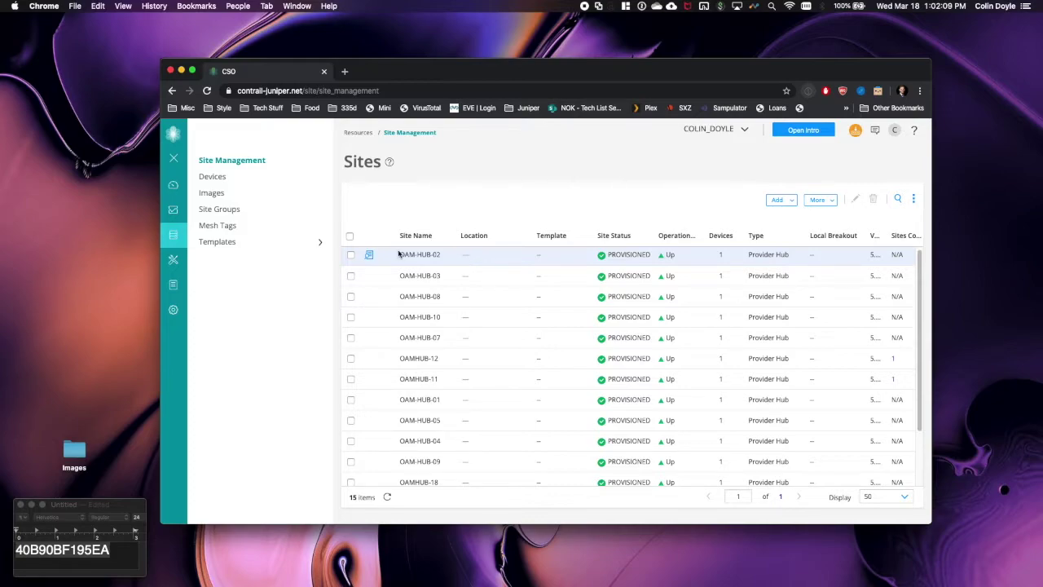
pyautogui.scroll(-3, 481, 383)
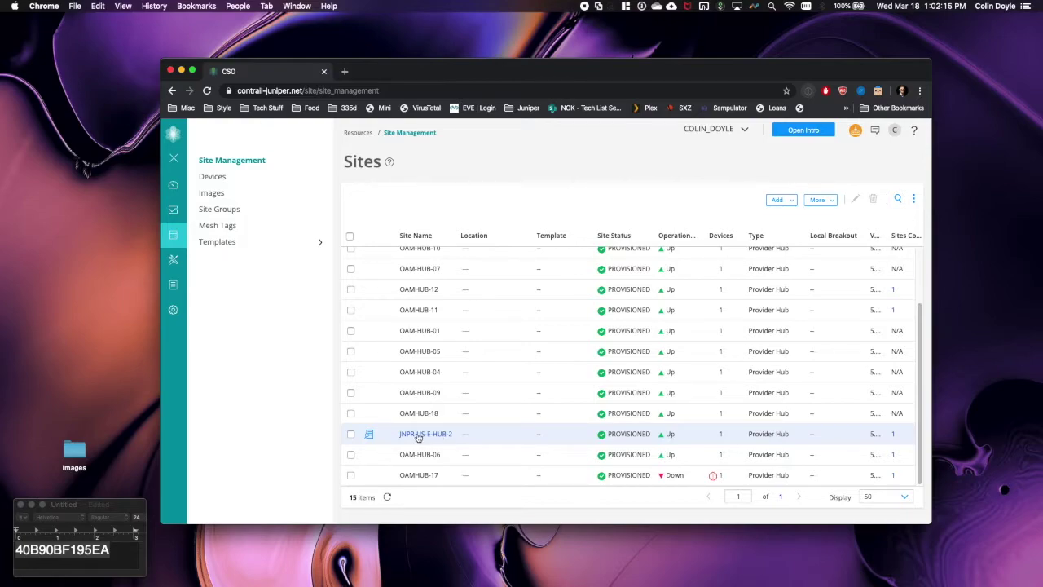
pyautogui.scroll(3, 570, 420)
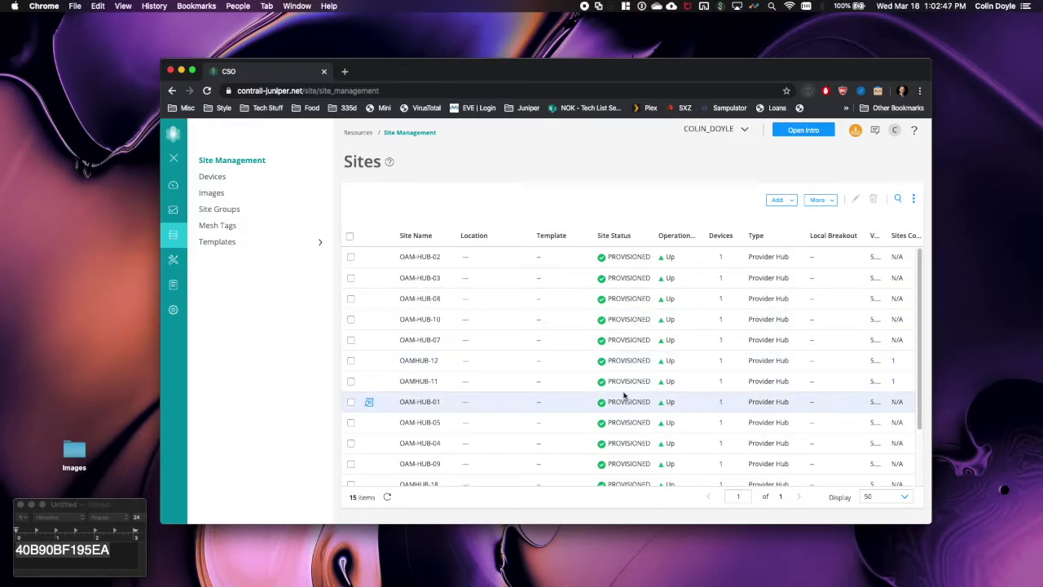
pyautogui.click(790, 202)
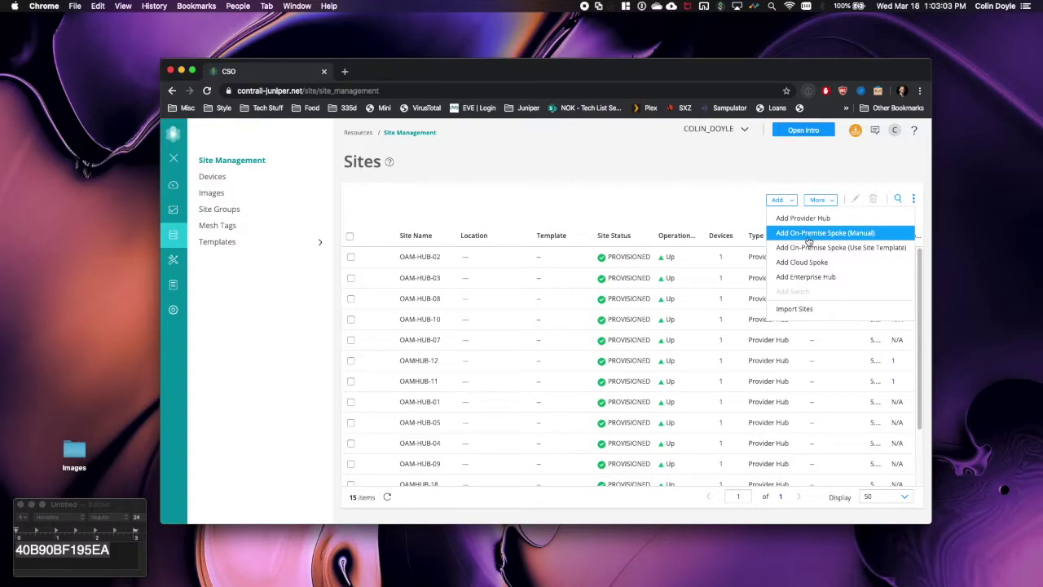
# - Start a manual on-premise spoke site named vSRX-Spoke with SD-WAN capability
pyautogui.click(807, 234)
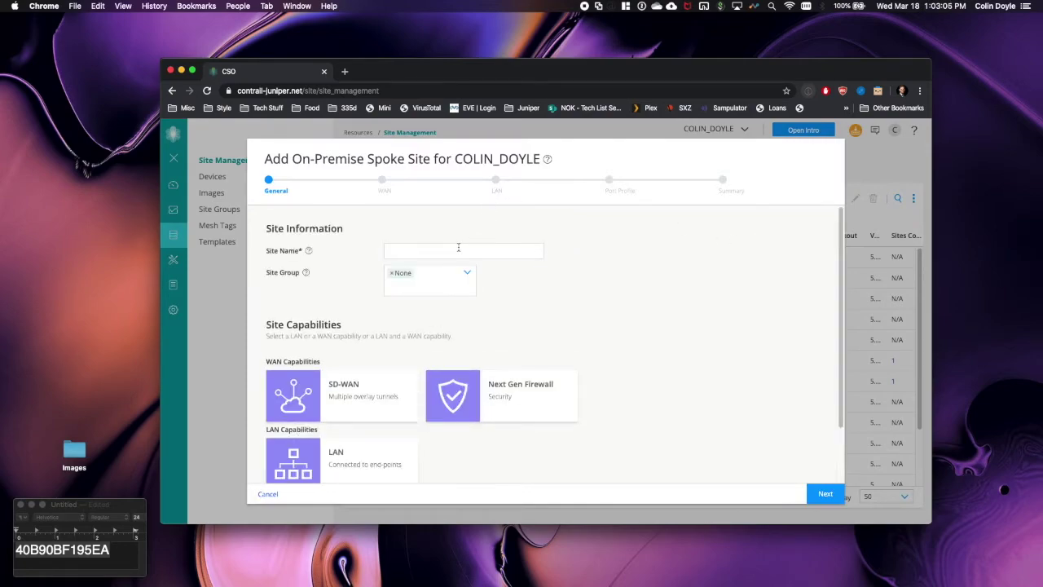
pyautogui.click(458, 250)
pyautogui.write('vSRX-Sp')
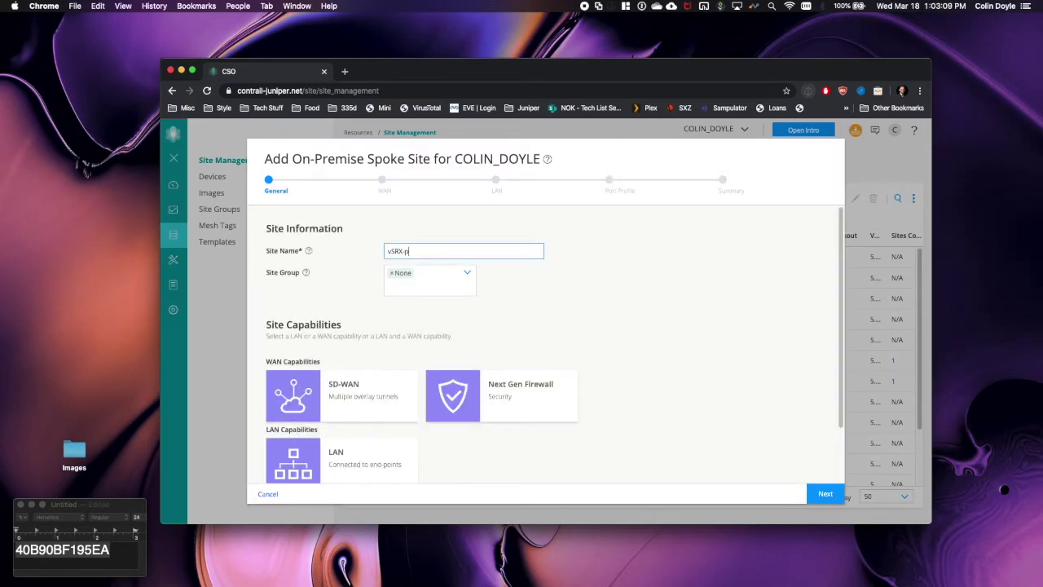
pyautogui.write('oke')
pyautogui.click(382, 395)
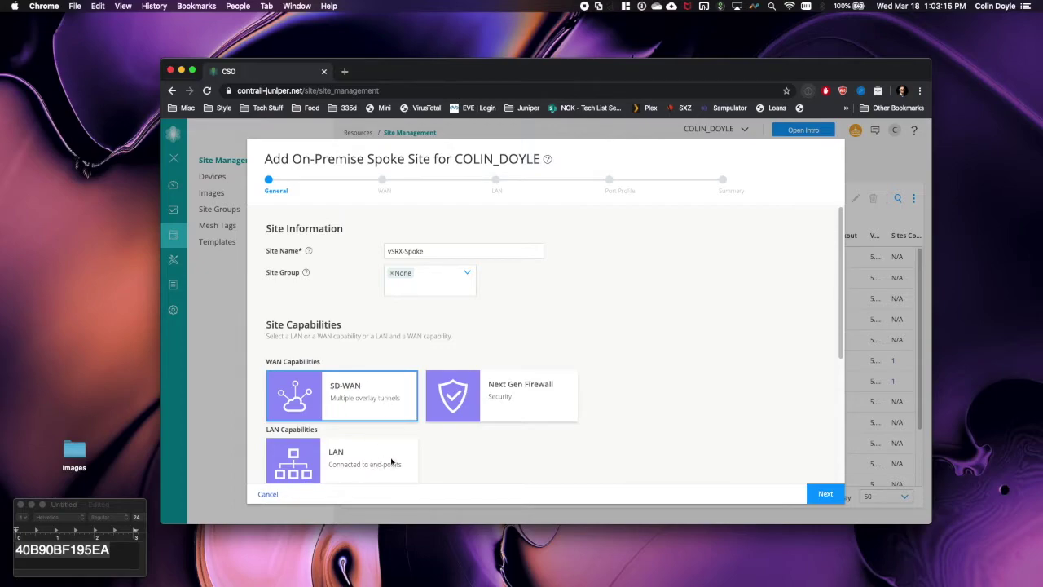
pyautogui.scroll(-2, 320, 441)
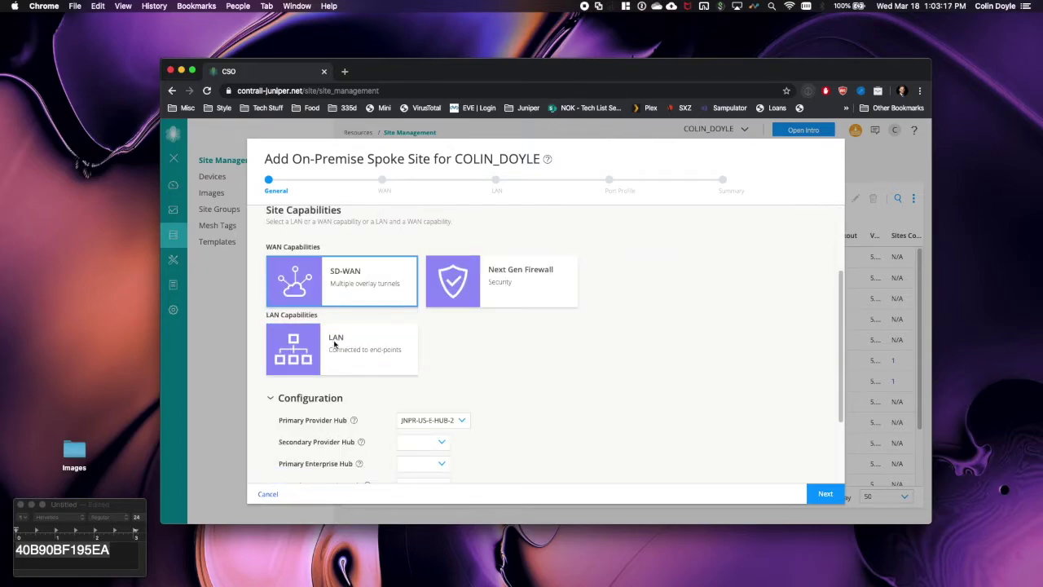
pyautogui.scroll(-3, 361, 353)
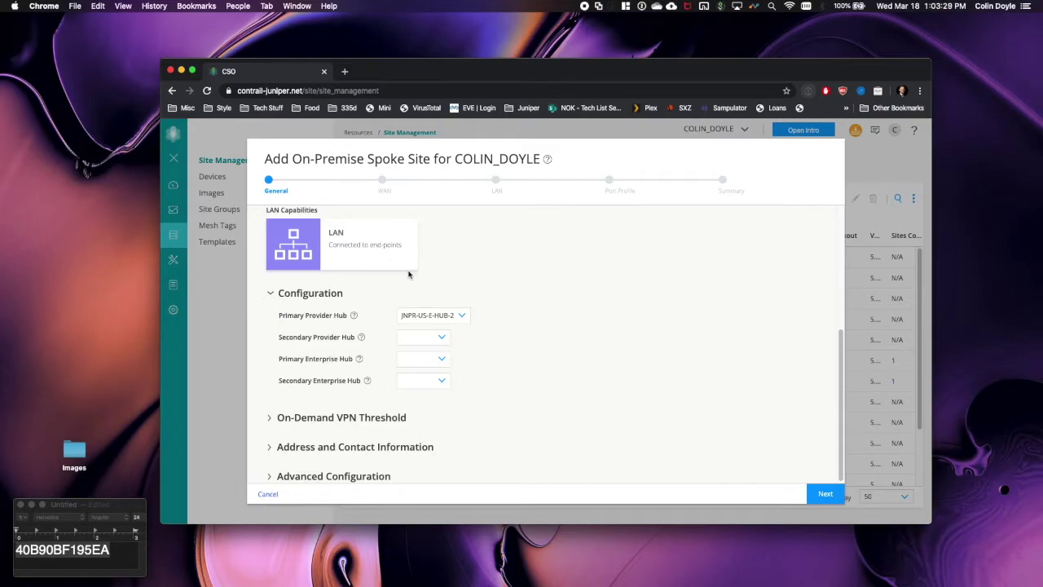
# - Set the site's address to city Portland, state Oregon
pyautogui.click(270, 449)
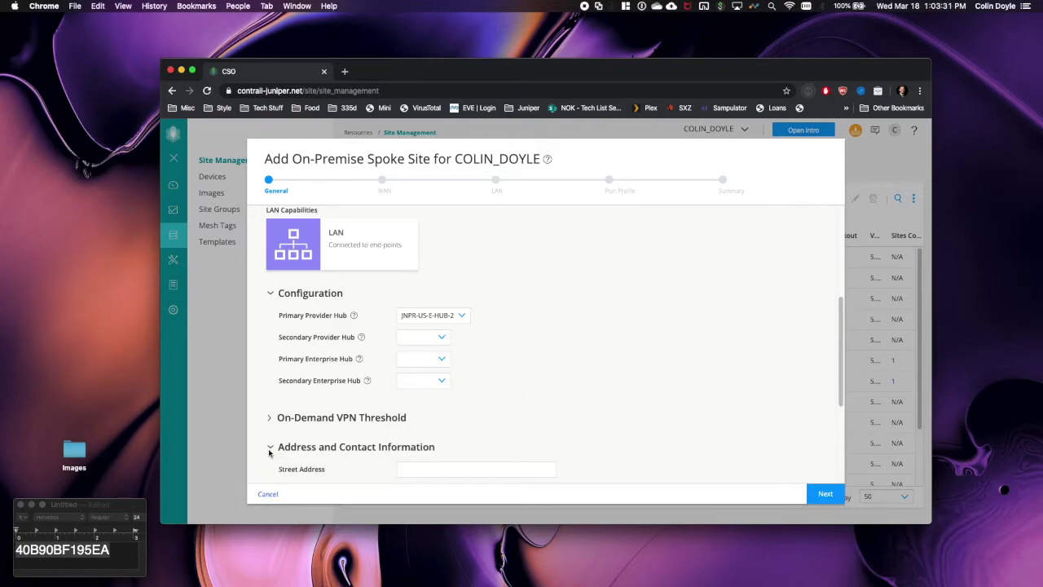
pyautogui.click(435, 308)
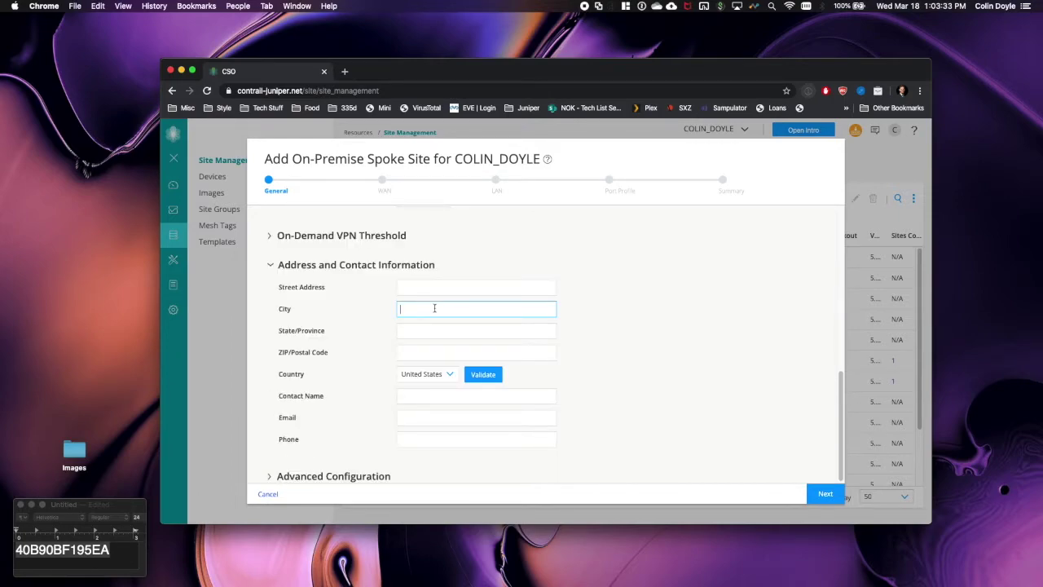
pyautogui.write('Portland')
pyautogui.press('Tab')
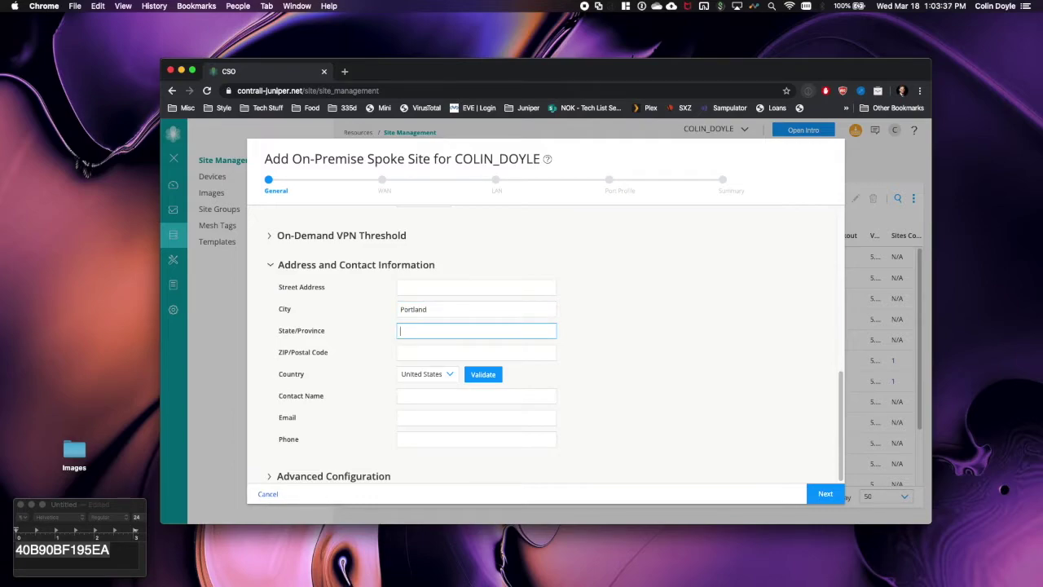
pyautogui.write('Oregon')
# - Set the timezone to America/Los_Angeles and continue to the WAN step
pyautogui.click(270, 478)
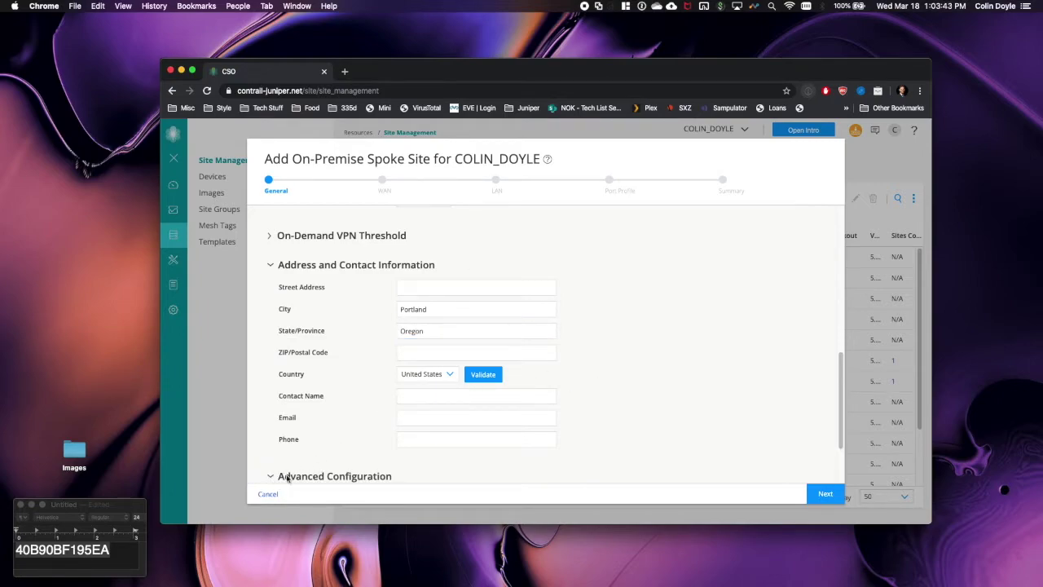
pyautogui.click(403, 471)
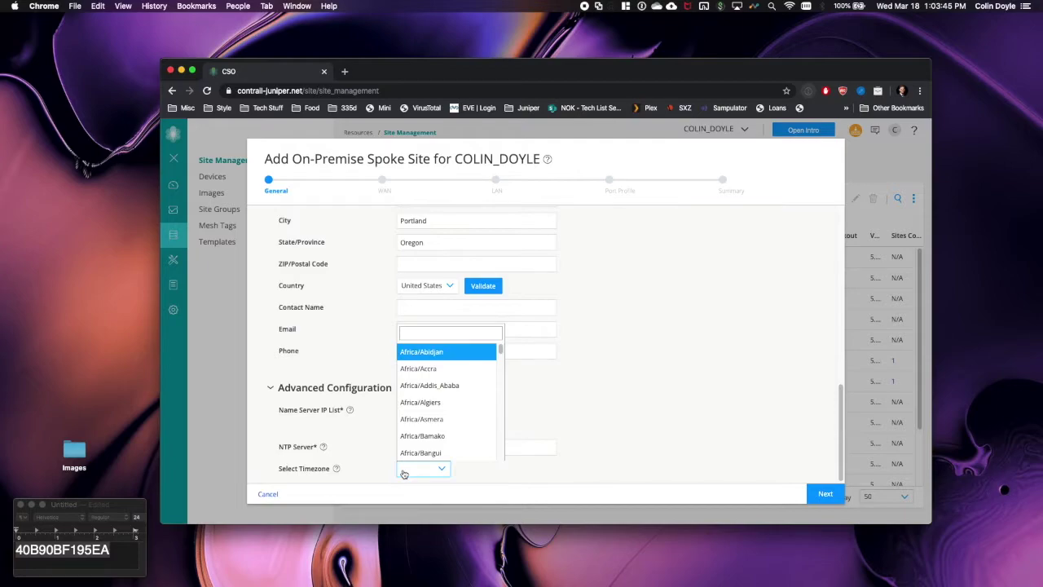
pyautogui.write('los')
pyautogui.press('Return')
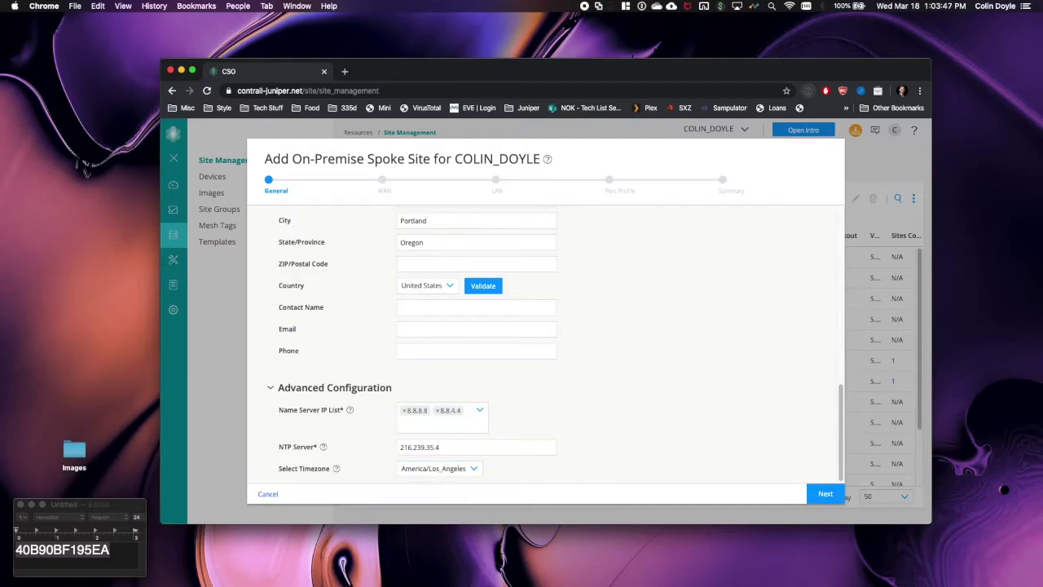
pyautogui.click(807, 498)
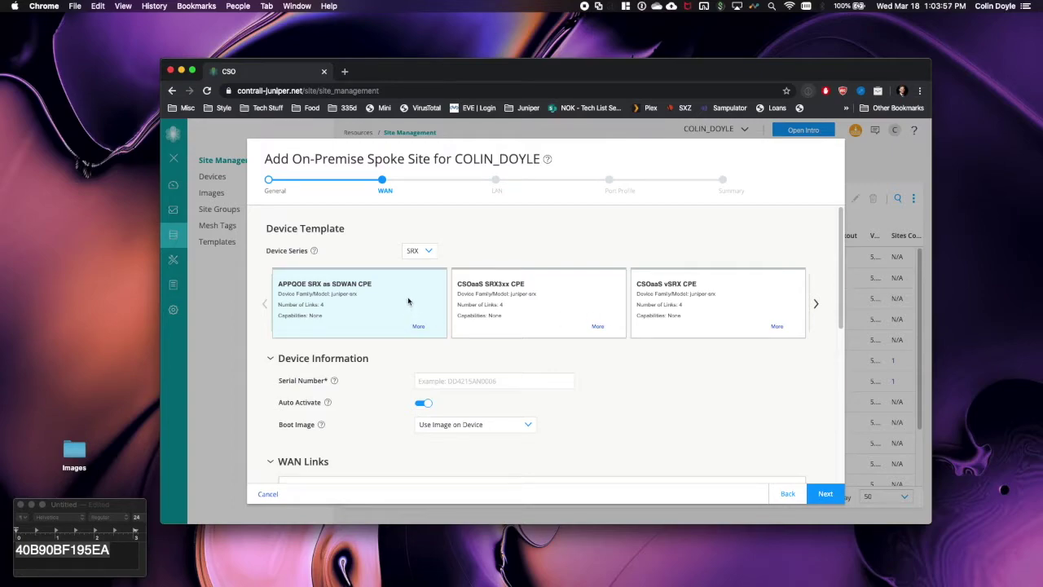
# - Browse the device template carousel and choose the CSOaaS vSRX CPE template
pyautogui.click(815, 303)
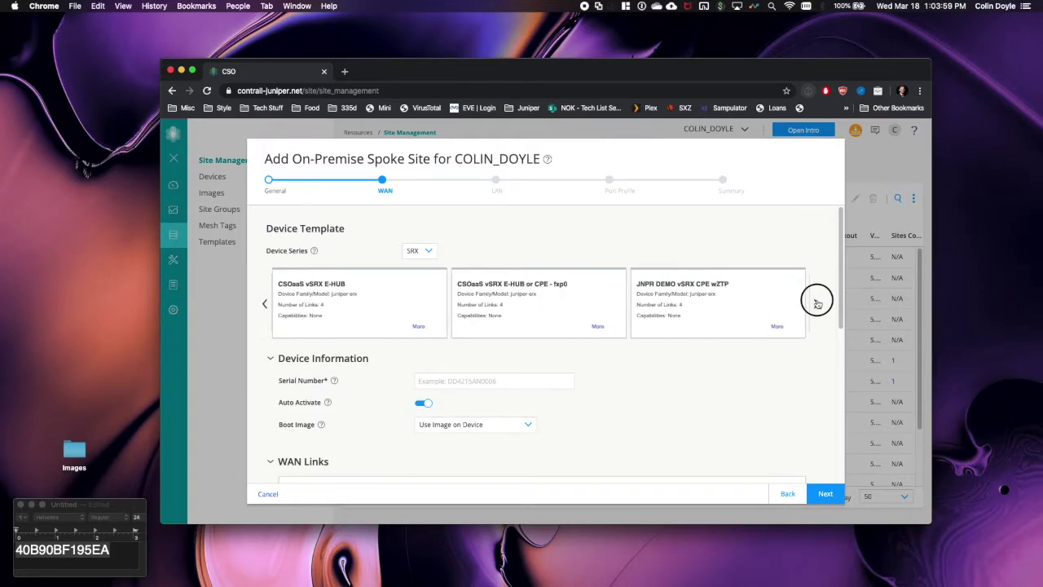
pyautogui.click(816, 303)
pyautogui.click(816, 303)
pyautogui.click(816, 303)
pyautogui.click(816, 303)
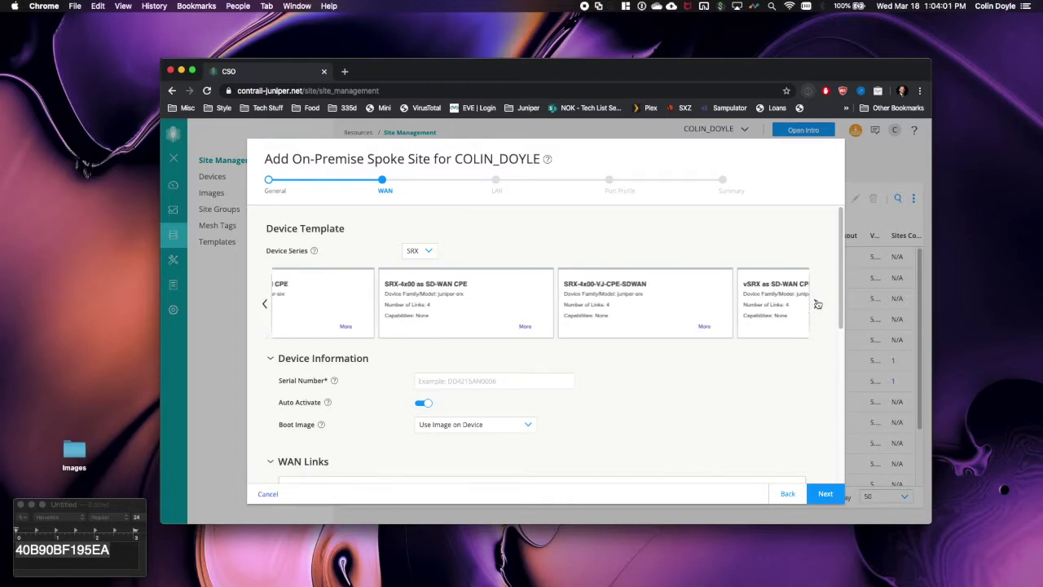
pyautogui.click(816, 303)
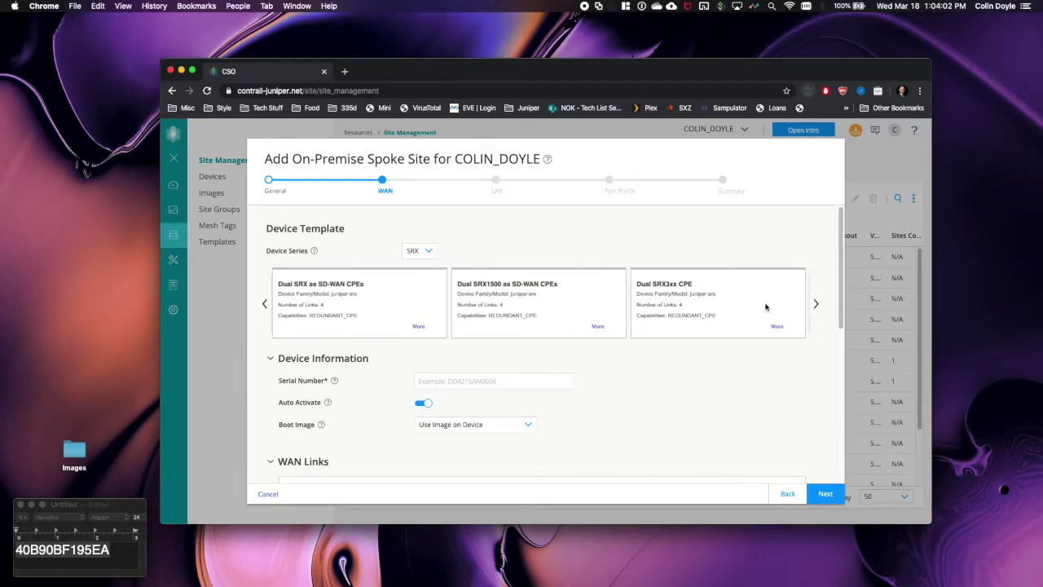
pyautogui.click(265, 304)
pyautogui.click(265, 304)
pyautogui.click(265, 305)
pyautogui.click(265, 305)
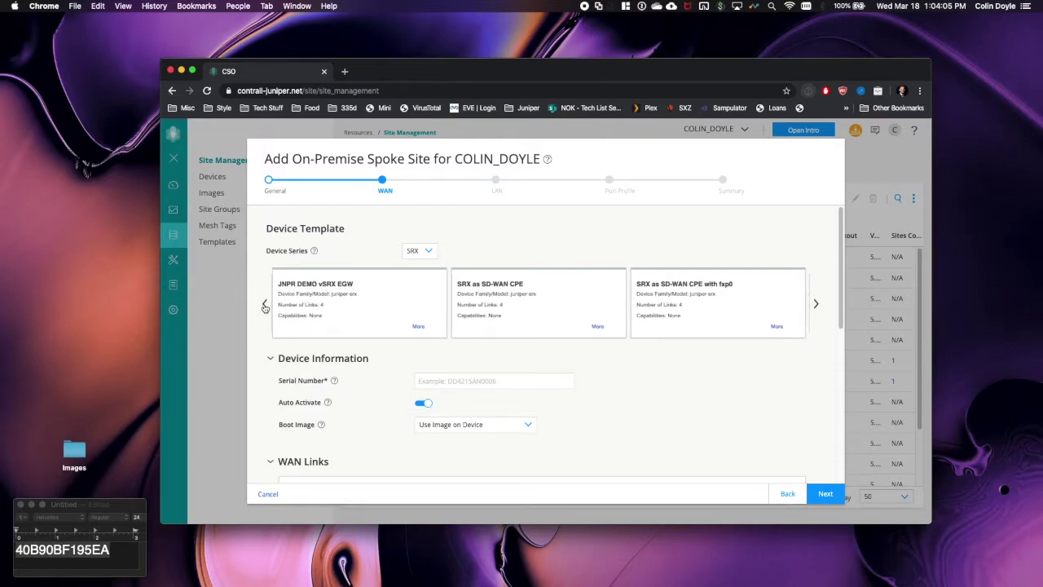
pyautogui.click(265, 305)
pyautogui.click(265, 305)
pyautogui.click(264, 305)
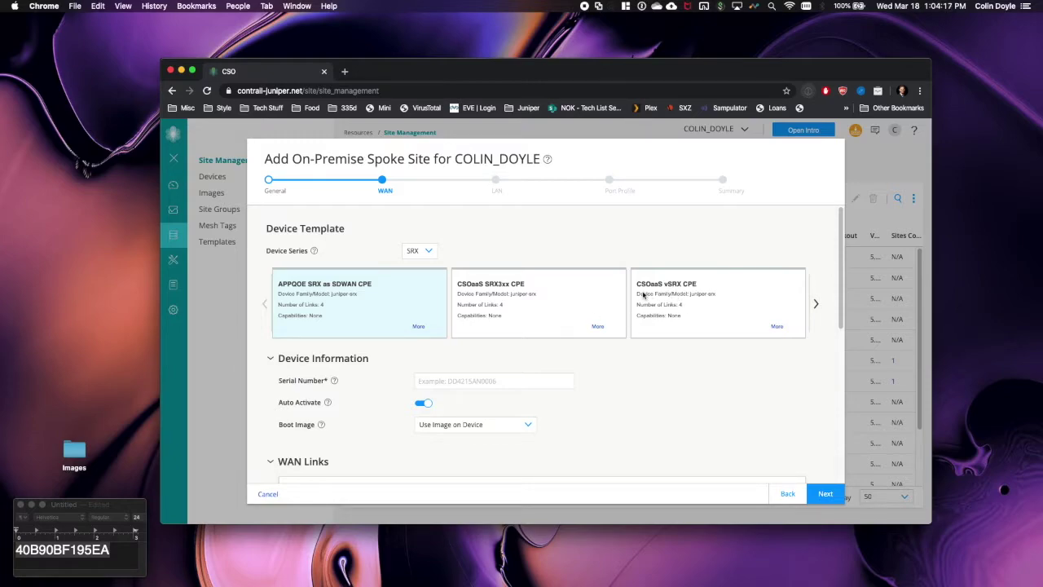
pyautogui.click(676, 300)
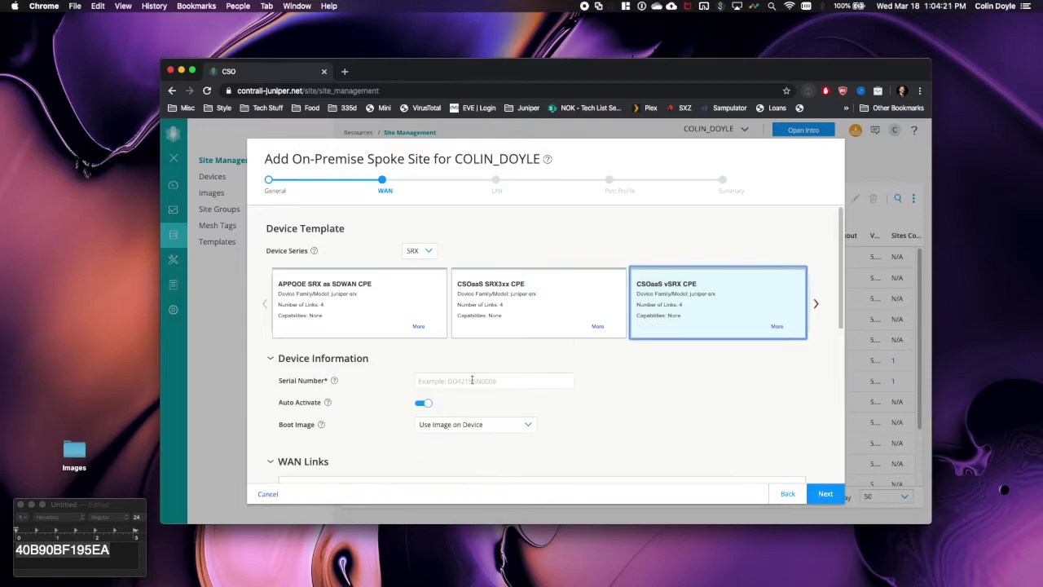
# - Copy the vSRX serial number from the notes into the Serial Number field
pyautogui.doubleClick(80, 550)
pyautogui.press('super+c')
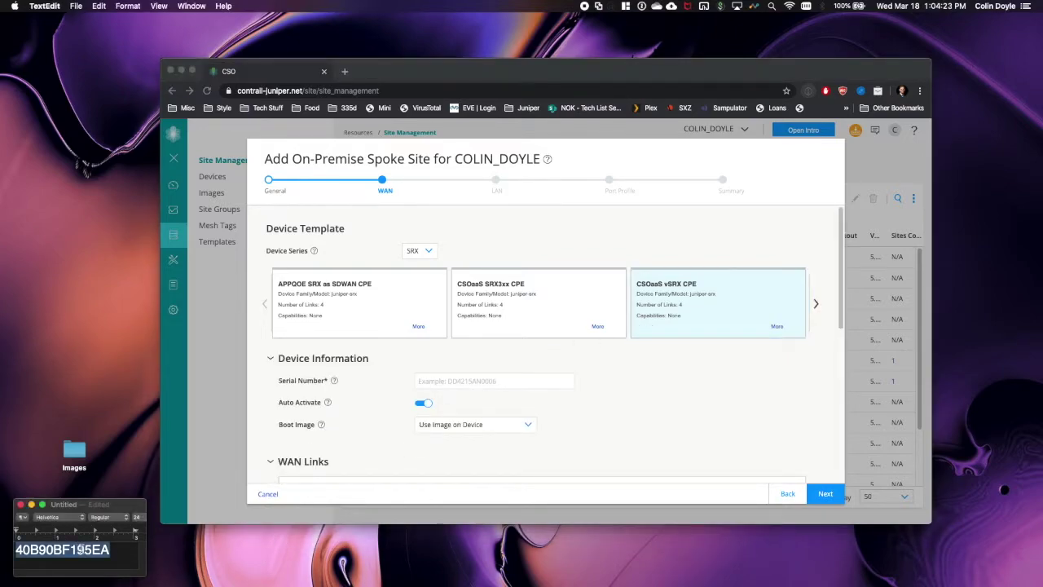
pyautogui.click(495, 385)
pyautogui.click(494, 381)
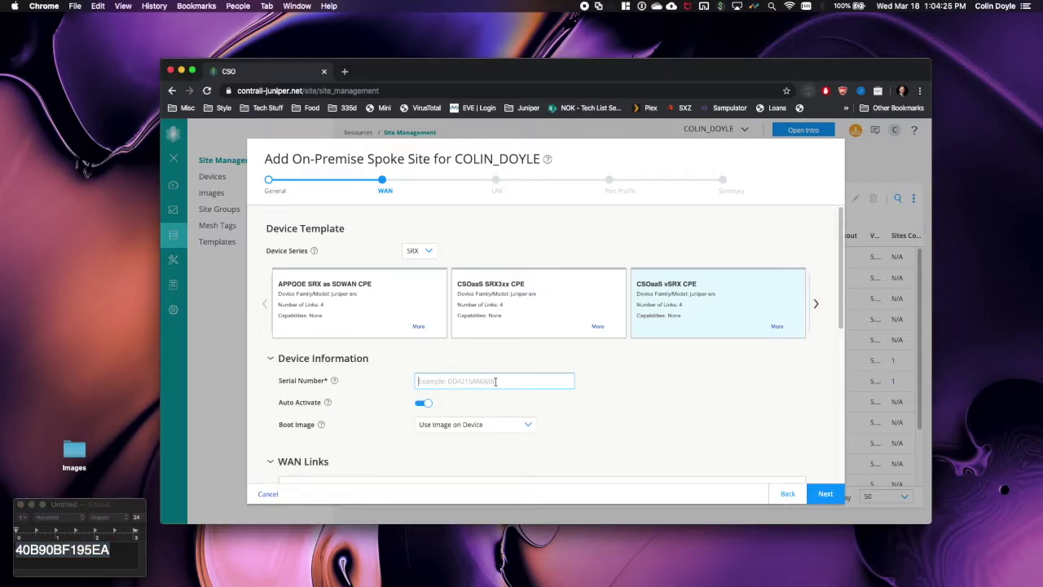
pyautogui.press('super+v')
# - Verify the vSRX serial with show chassis hardware, then return to the site wizard
pyautogui.hotkey('ctrl', 'Right')
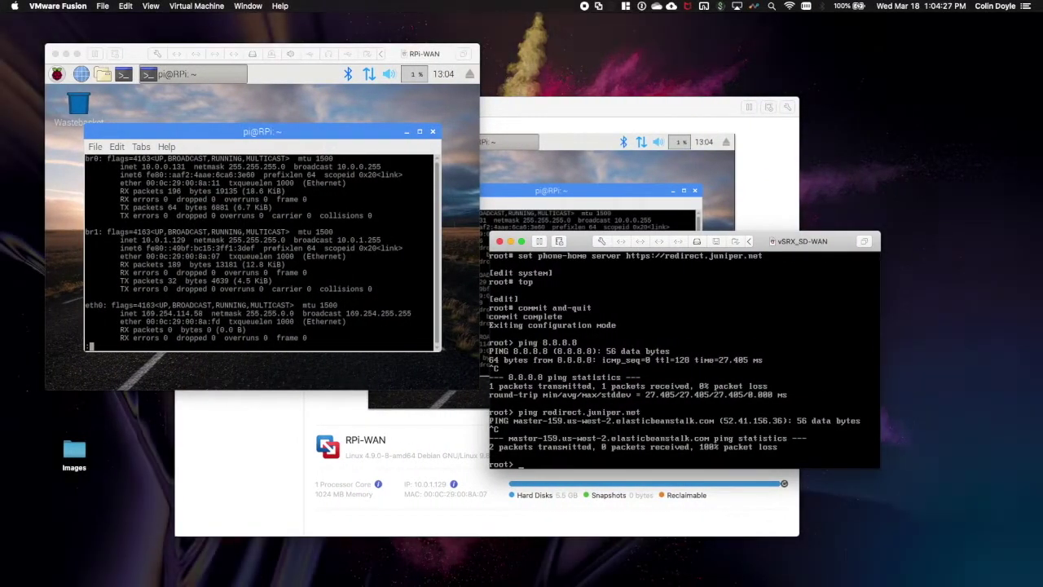
pyautogui.write('show chassis hardware')
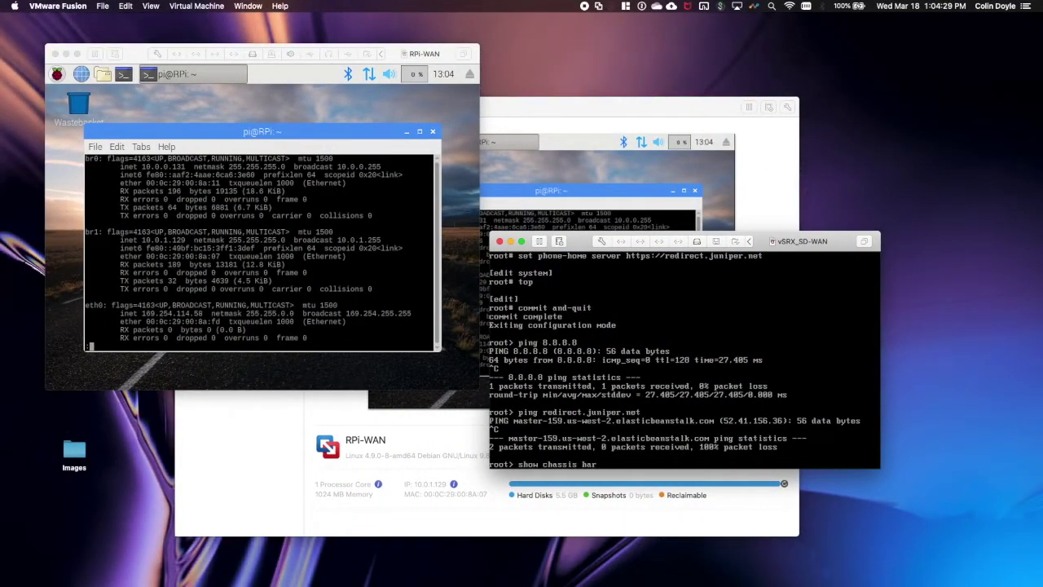
pyautogui.press('Return')
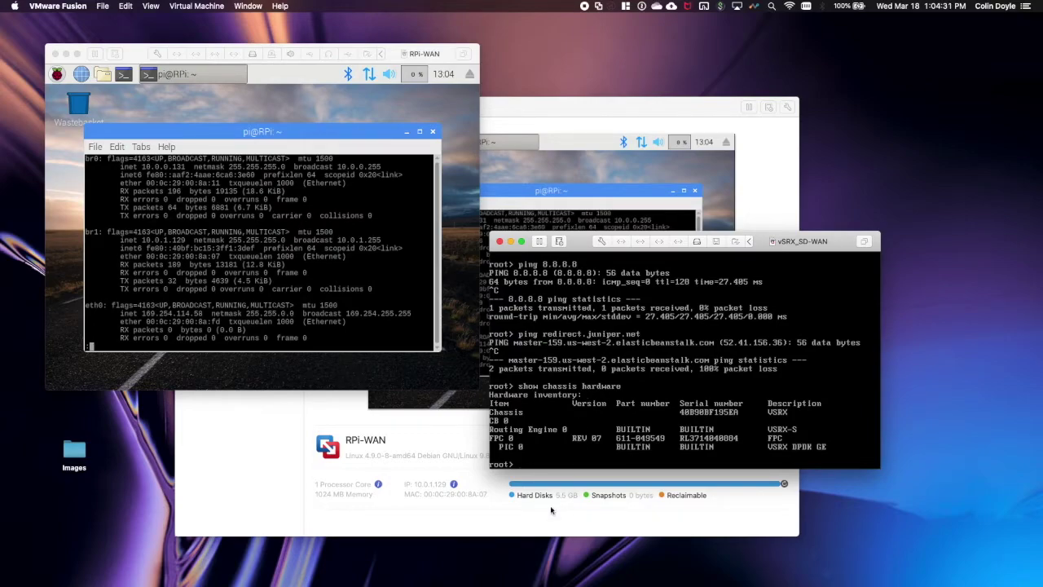
pyautogui.hotkey('ctrl', 'Left')
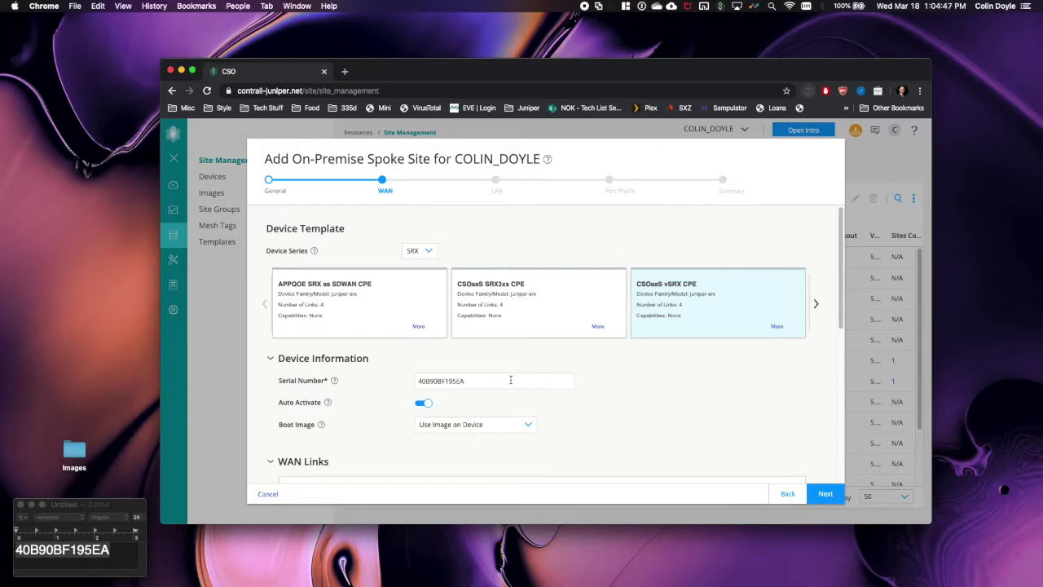
# - Expand WAN_0's advanced settings to review provider ISP1 and its cost
pyautogui.scroll(-5, 584, 419)
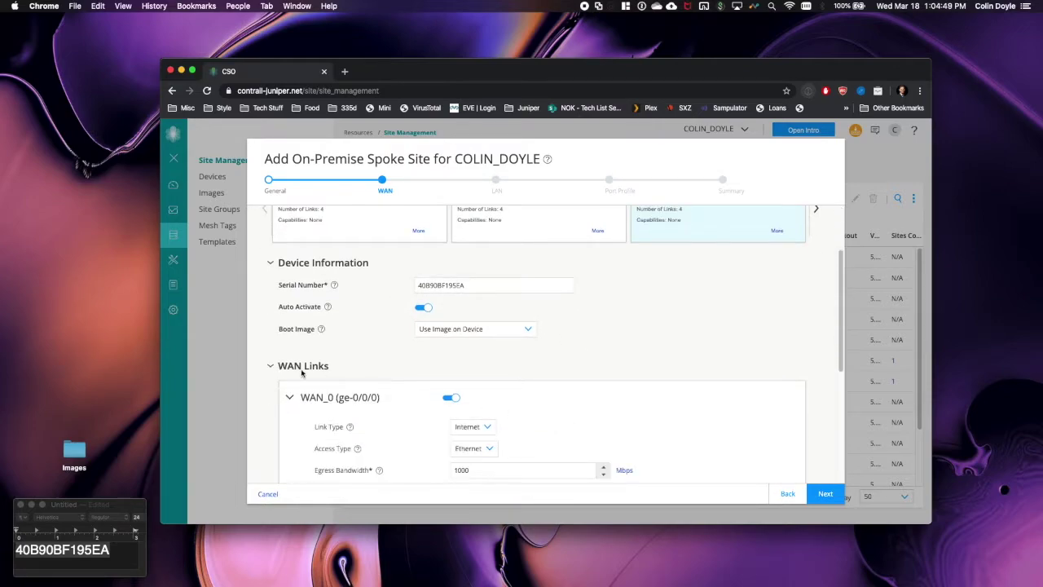
pyautogui.scroll(1, 423, 338)
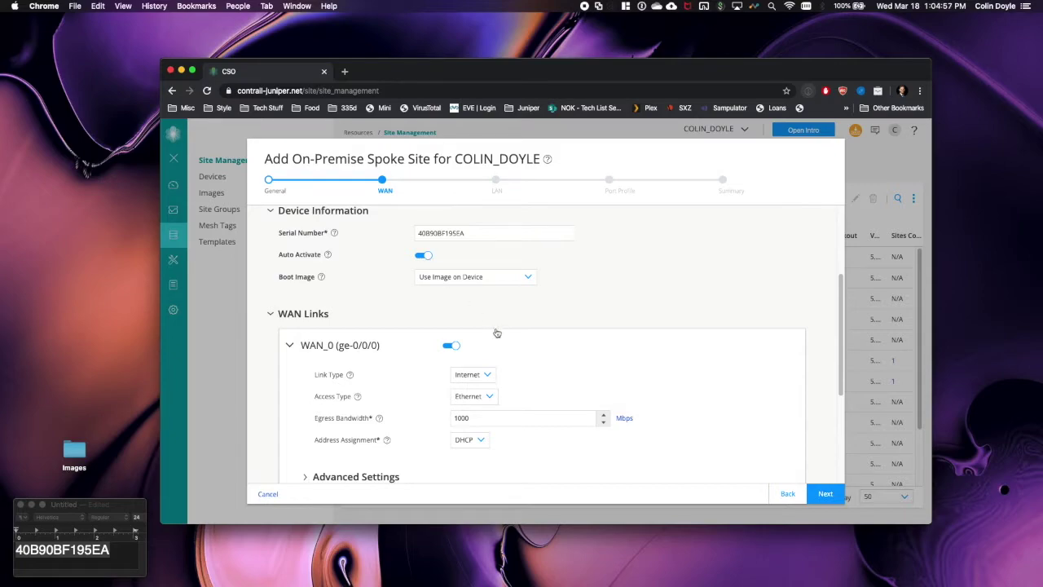
pyautogui.scroll(-2, 496, 332)
pyautogui.click(305, 408)
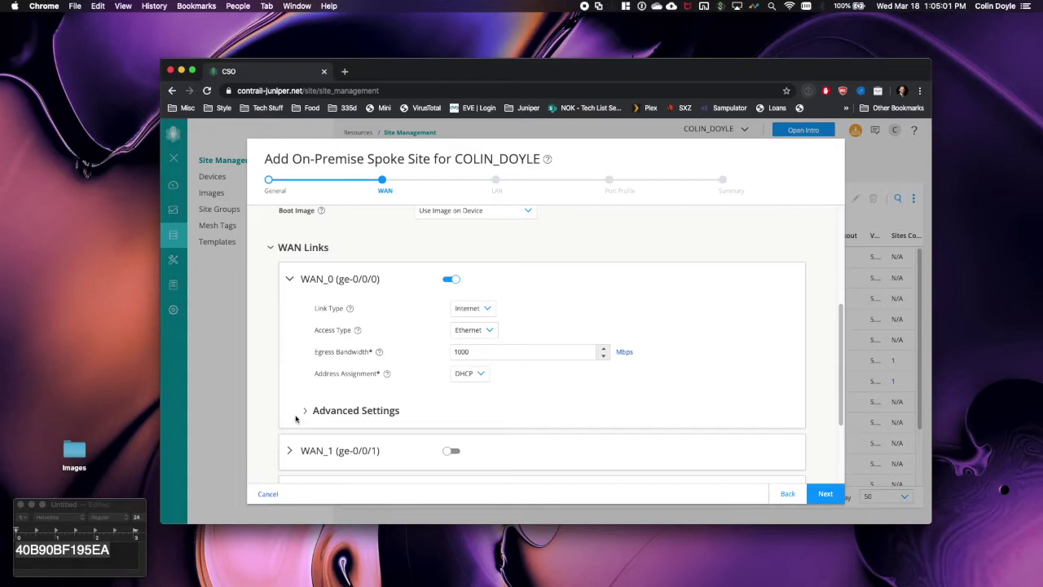
pyautogui.click(306, 412)
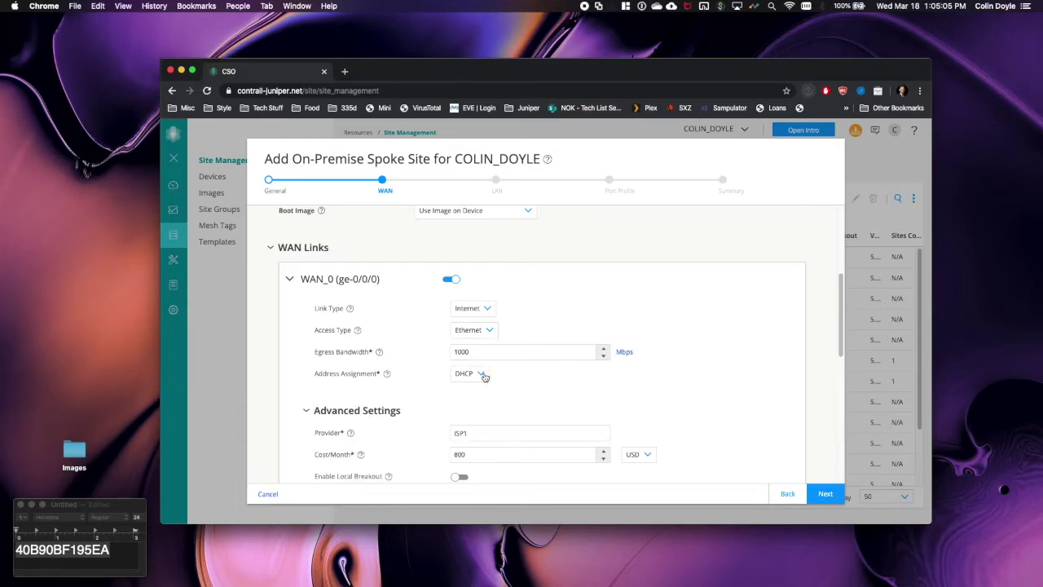
pyautogui.hotkey('ctrl', 'Right')
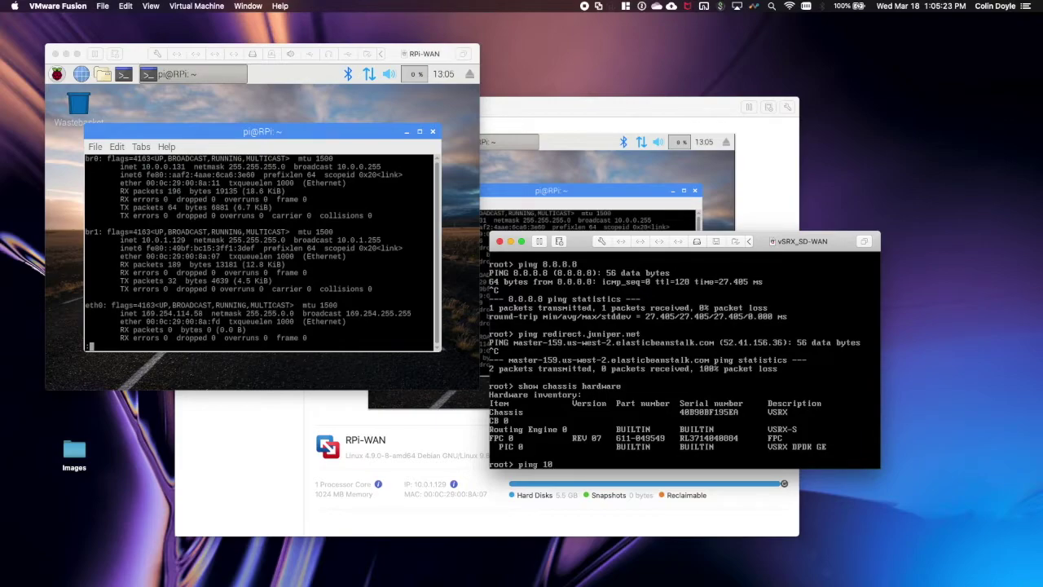
# - Ping gateways 10.0.0.2 and 10.0.1.2 from the vSRX console, stopping each with Ctrl+C
pyautogui.write('.0.0.2')
pyautogui.press('Return')
pyautogui.hotkey('ctrl', 'c')
pyautogui.write('ping 10.0.0.')
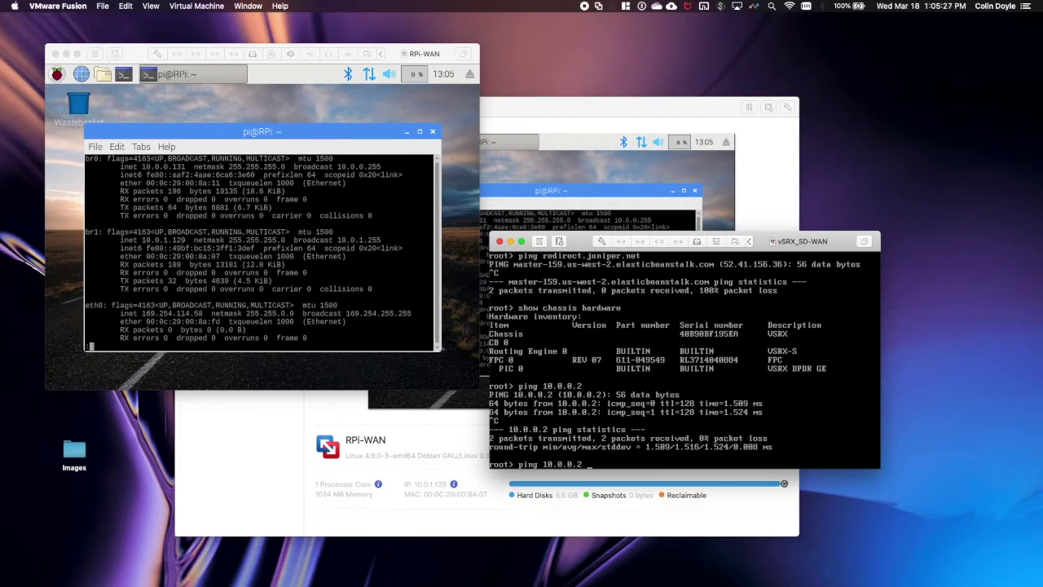
pyautogui.write('2')
pyautogui.press('Return')
pyautogui.hotkey('ctrl', 'c')
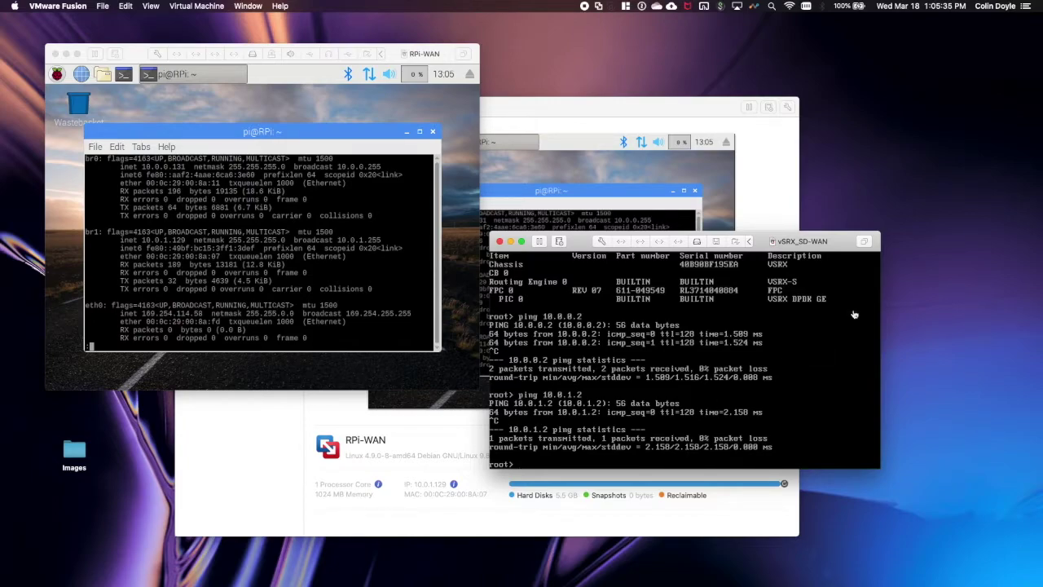
pyautogui.hotkey('ctrl', 'Right')
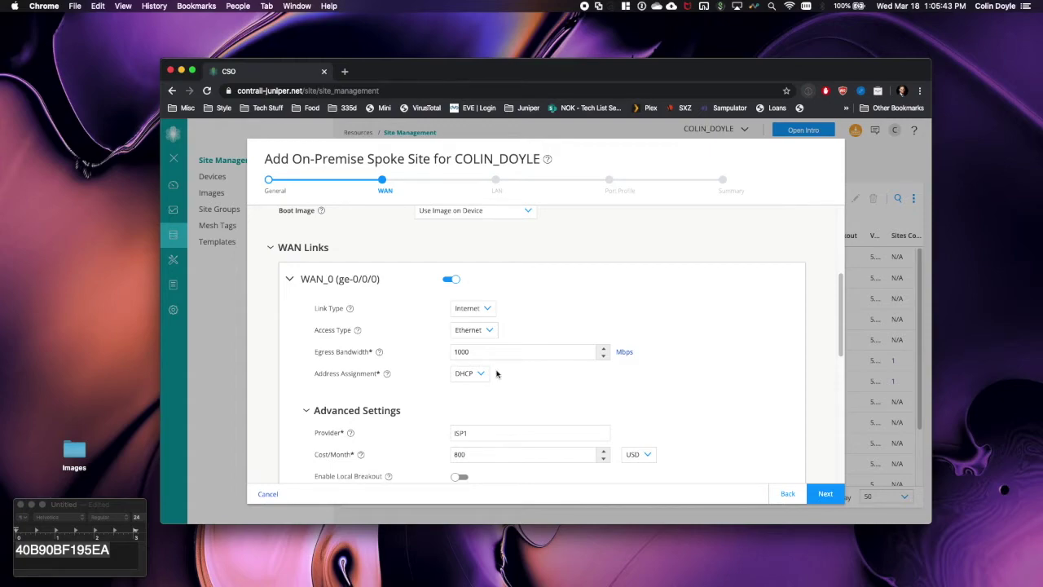
# - Switch WAN_0 to STATIC with IP prefix 10.0.0.100/24 and gateway 10.0.0.2
pyautogui.click(477, 377)
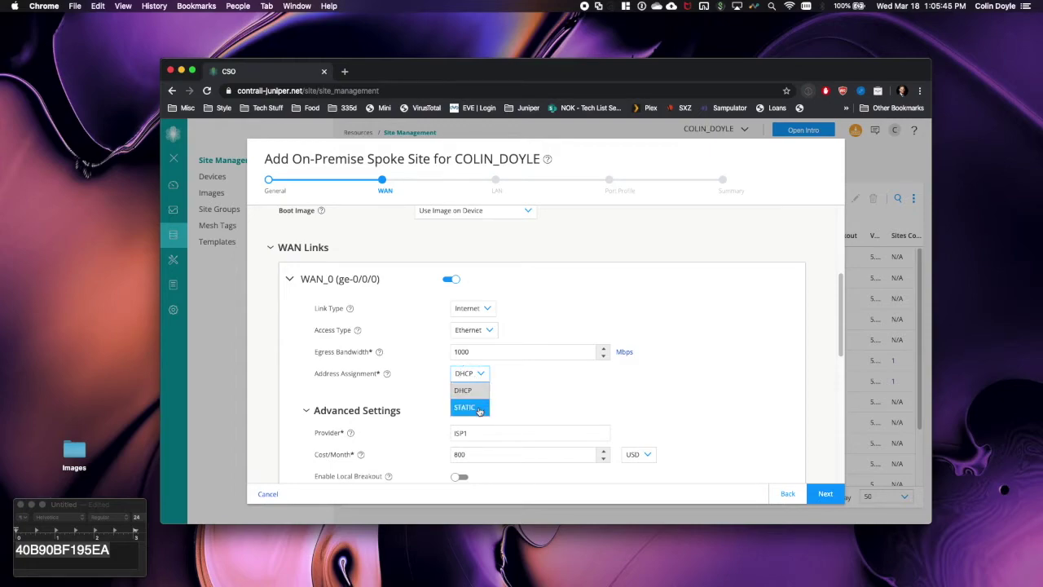
pyautogui.click(476, 406)
pyautogui.click(496, 394)
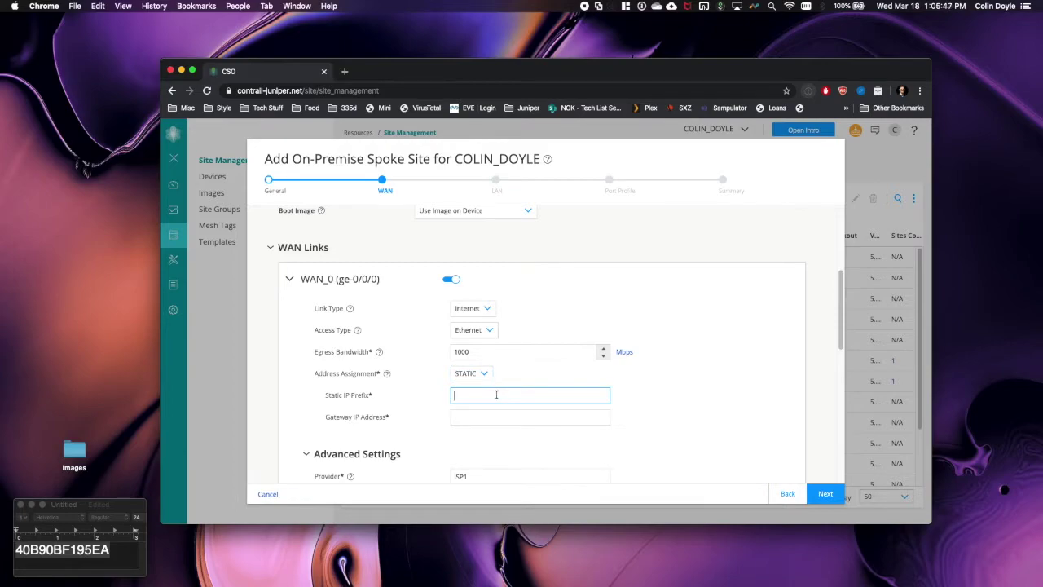
pyautogui.write('10.0.0')
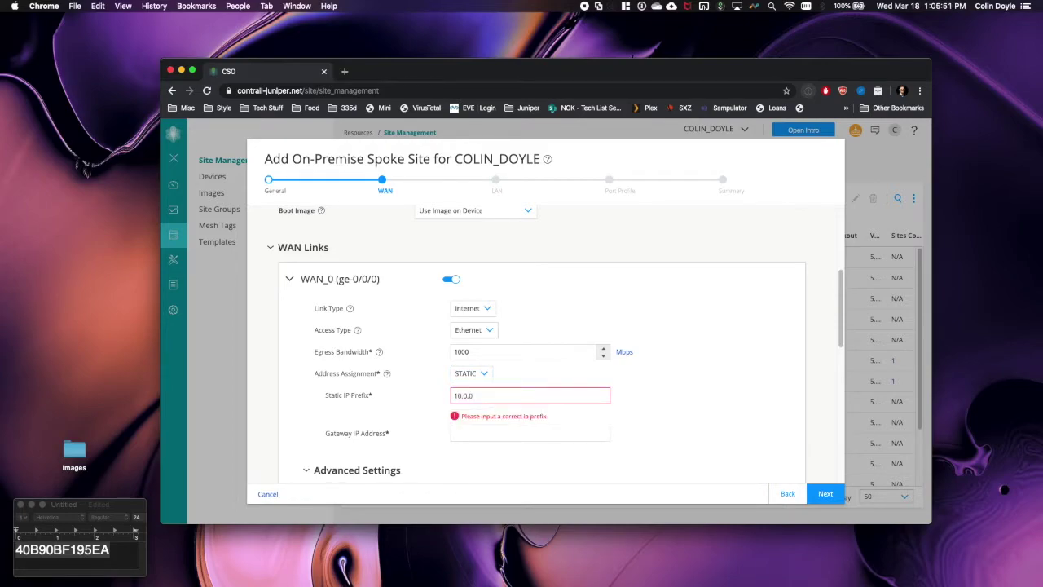
pyautogui.write('.100')
pyautogui.press('Tab')
pyautogui.hotkey('shift', 'Tab')
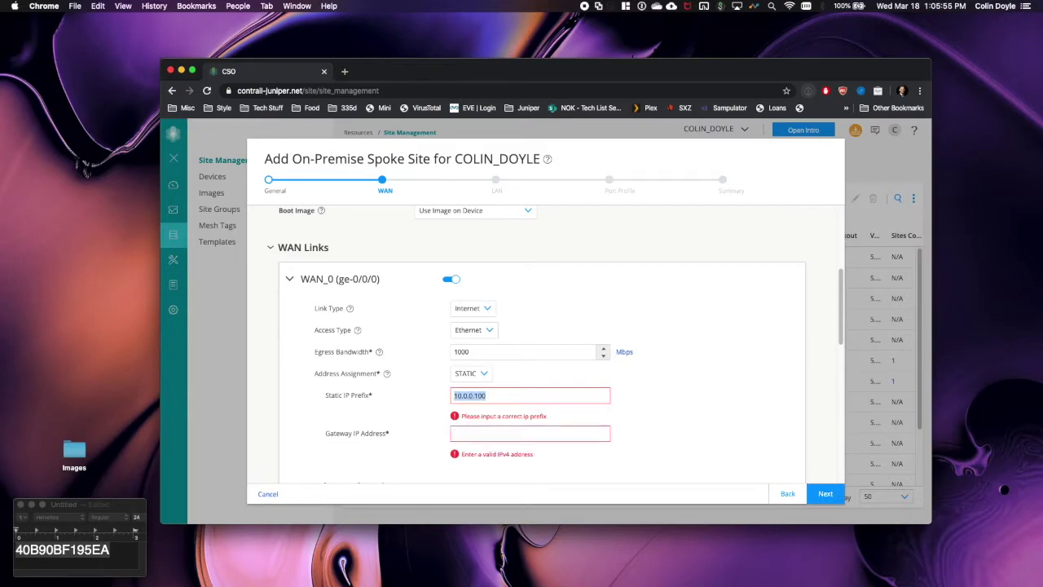
pyautogui.press('Right')
pyautogui.write('/24')
pyautogui.press('Tab')
pyautogui.write('10')
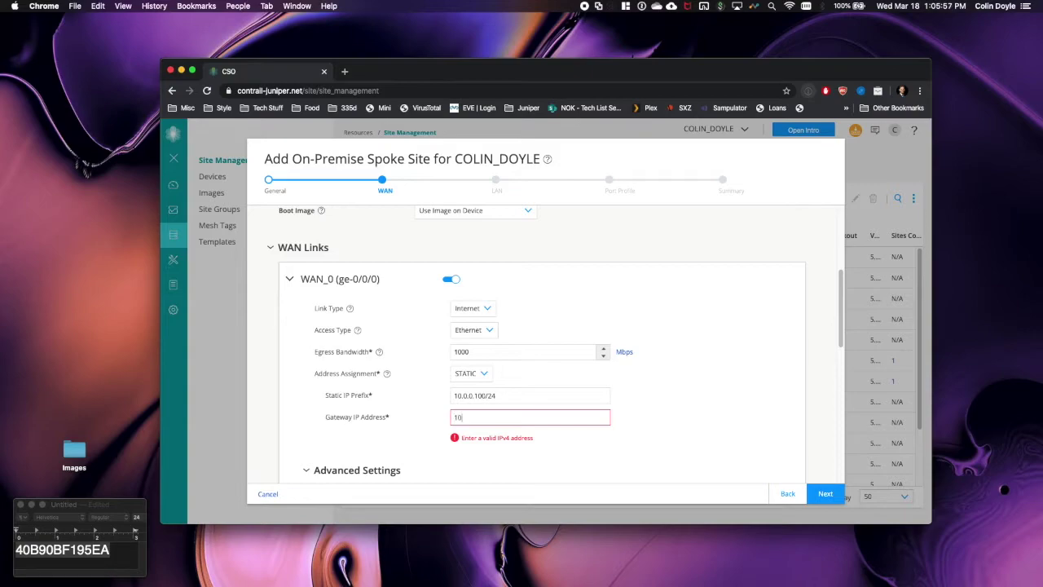
pyautogui.write('.0.0.2')
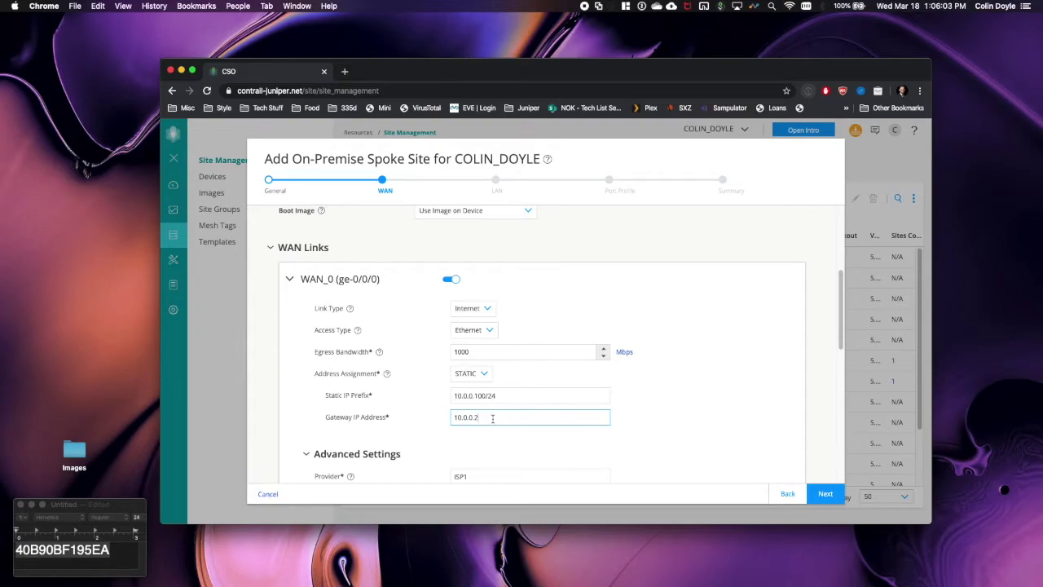
# - Run traceroute 8.8.8.8 on the vSRX and confirm the first hop is 10.0.0.2
pyautogui.hotkey('ctrl', 'Right')
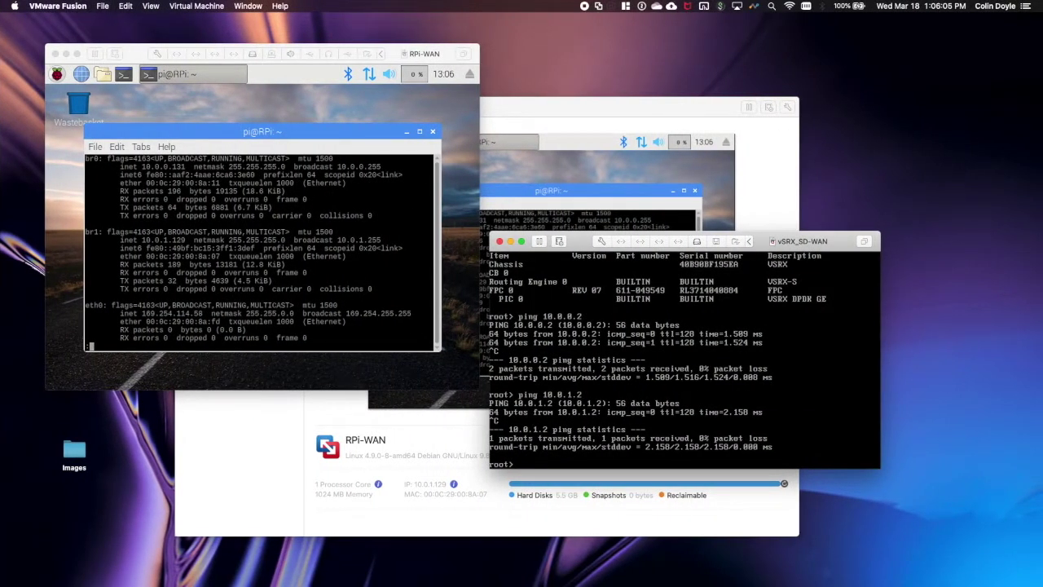
pyautogui.write('traceroute 8.8.8.8')
pyautogui.press('Return')
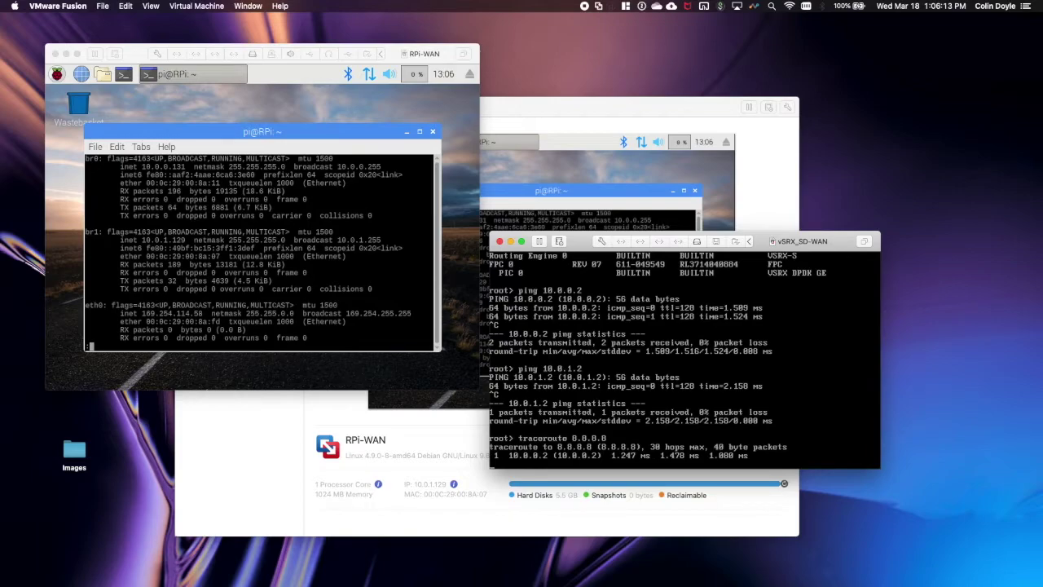
pyautogui.hotkey('ctrl', 'c')
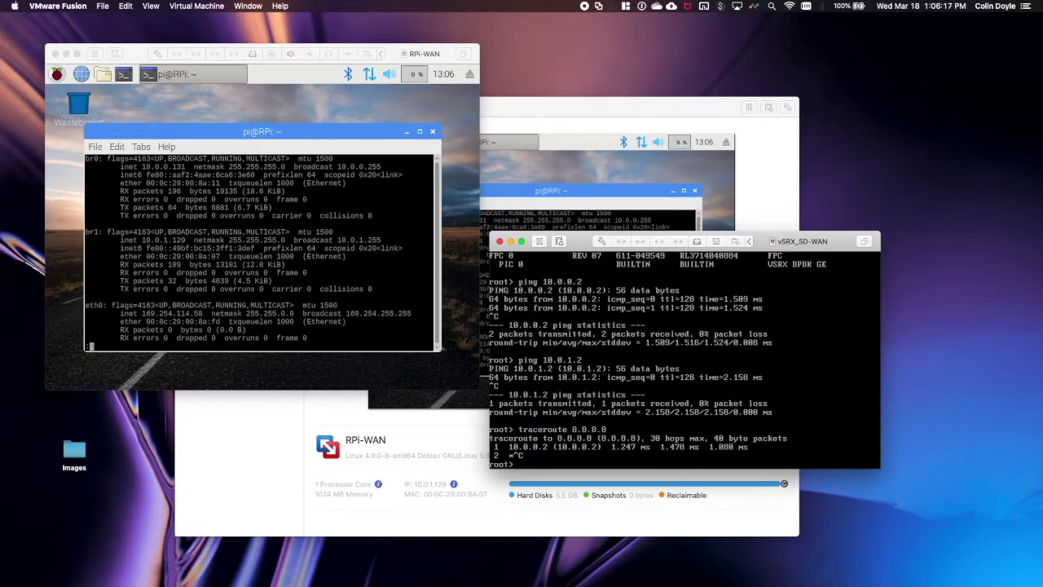
pyautogui.hotkey('ctrl', 'Left')
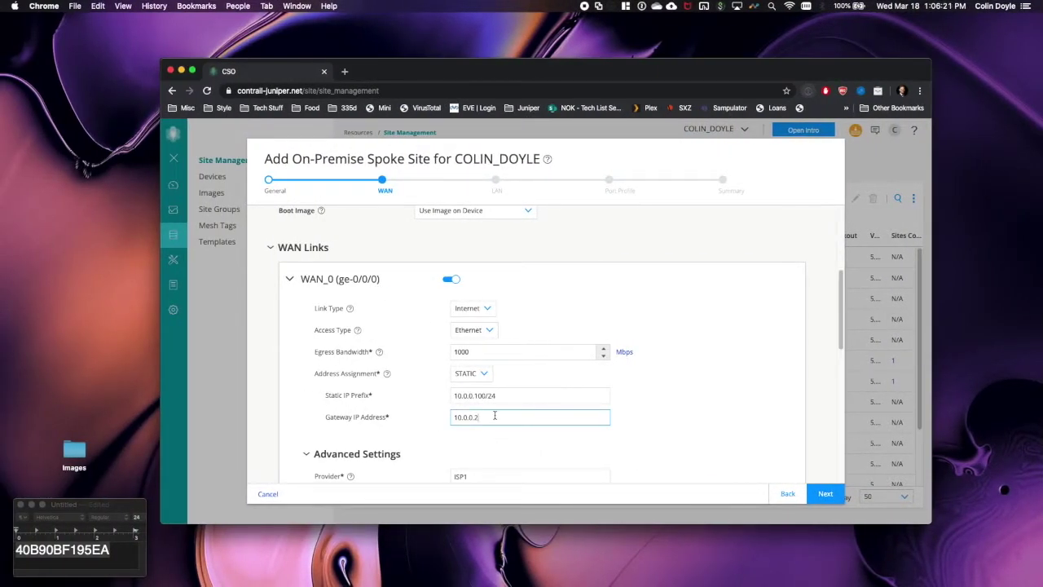
# - Turn on Enable Local Breakout, Preferred Breakout Link and Default Link for WAN_0
pyautogui.scroll(-3, 494, 415)
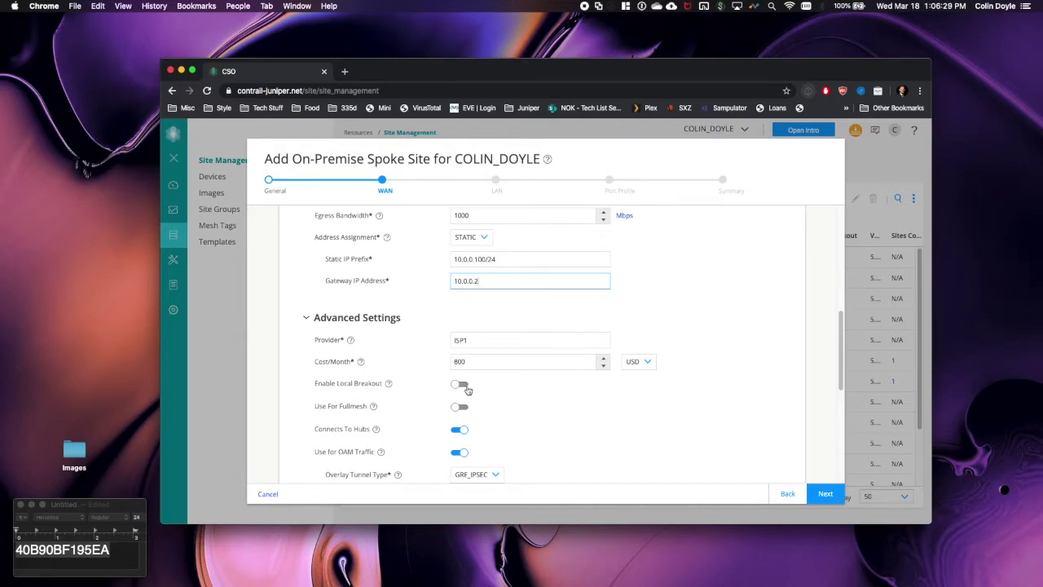
pyautogui.scroll(-2, 469, 391)
pyautogui.click(461, 331)
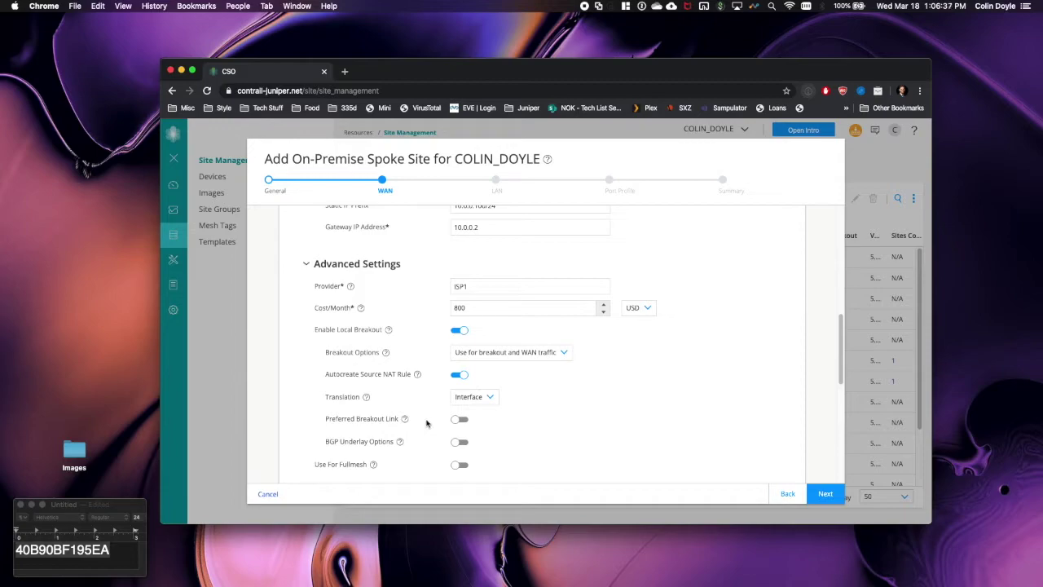
pyautogui.scroll(-2, 516, 446)
pyautogui.click(461, 355)
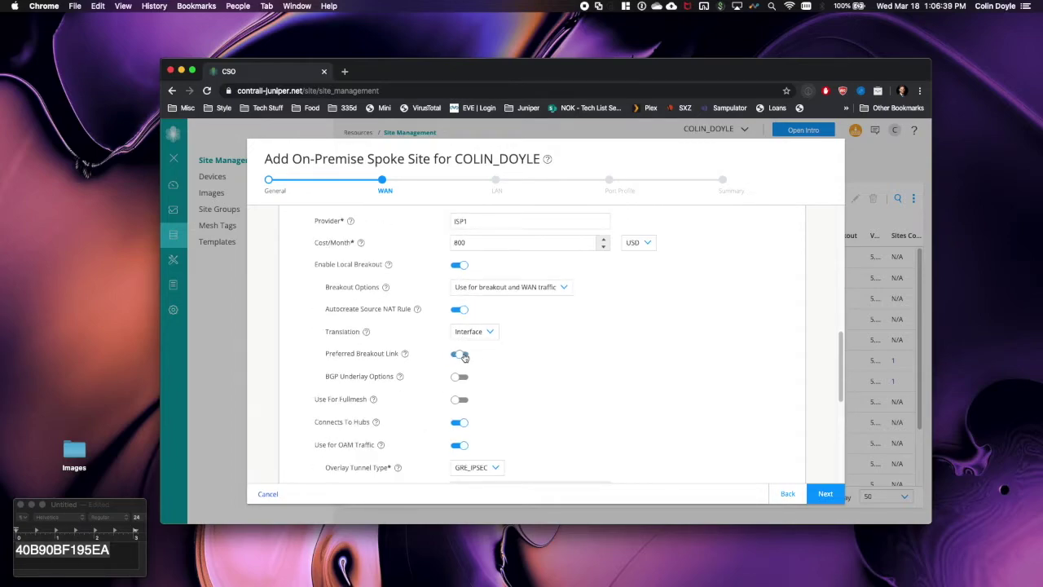
pyautogui.scroll(-1, 525, 401)
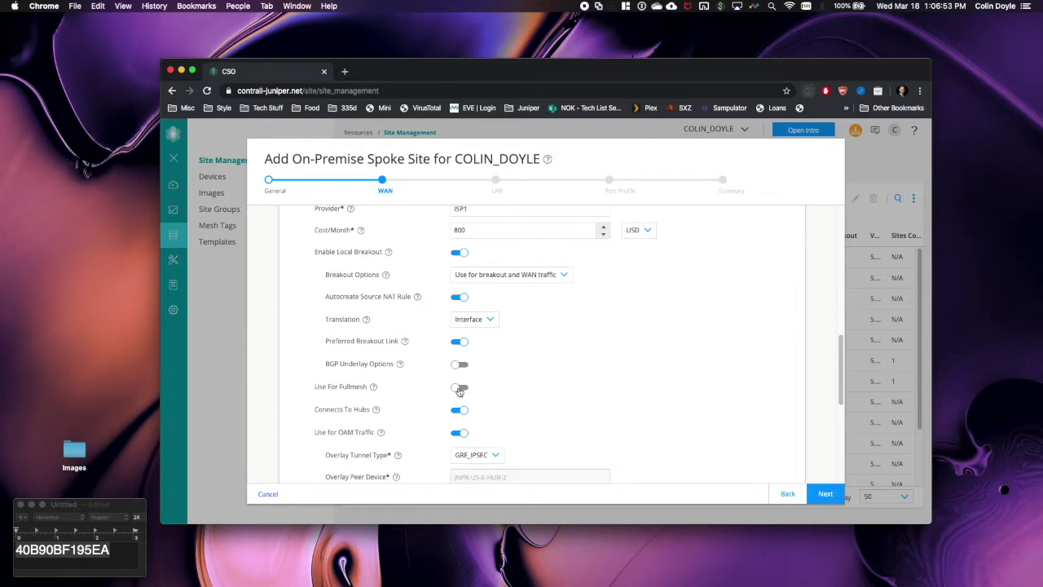
pyautogui.scroll(-2, 430, 431)
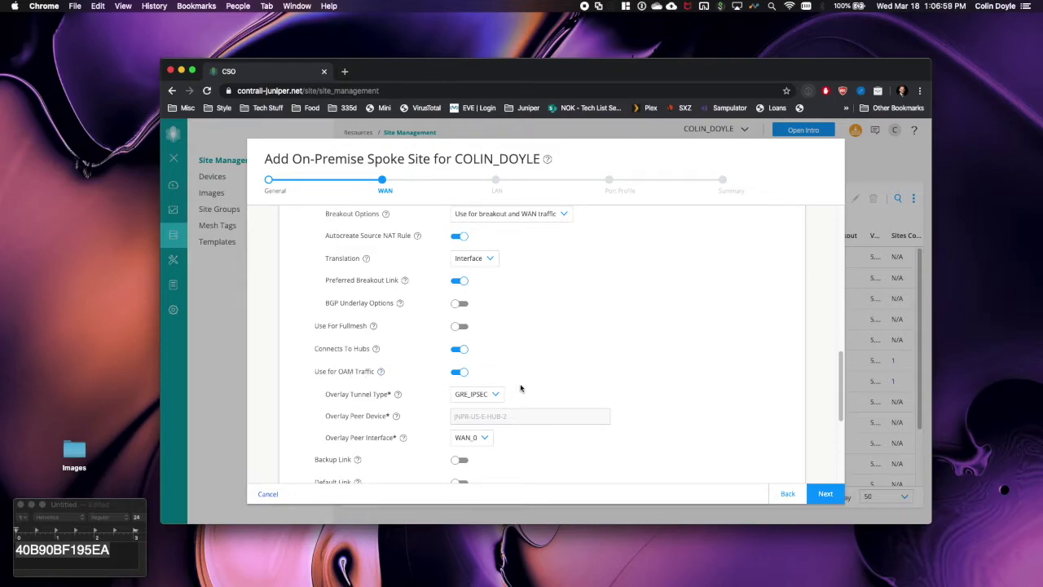
pyautogui.scroll(-1, 522, 389)
pyautogui.click(460, 437)
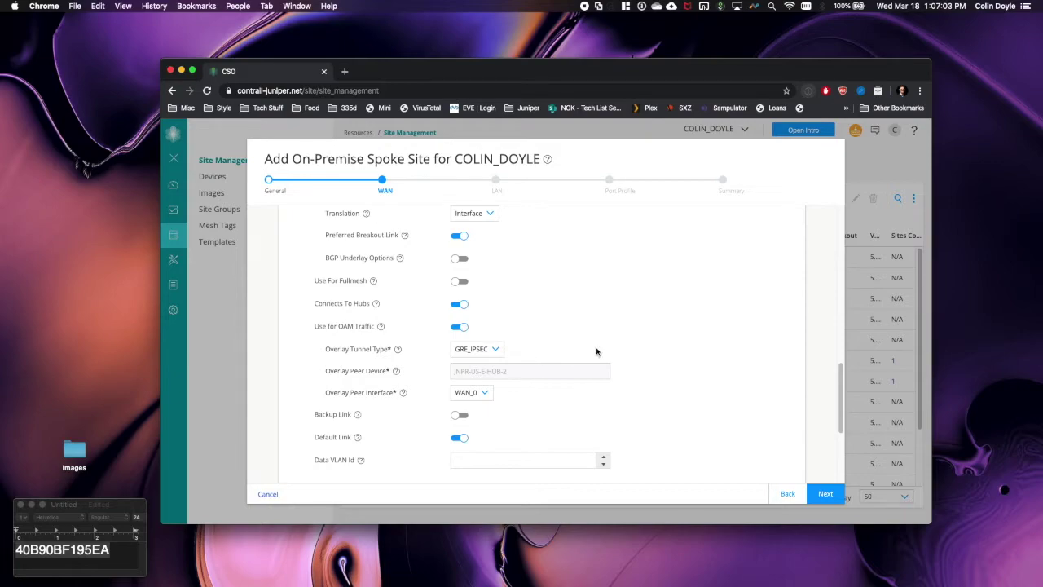
pyautogui.scroll(-2, 596, 351)
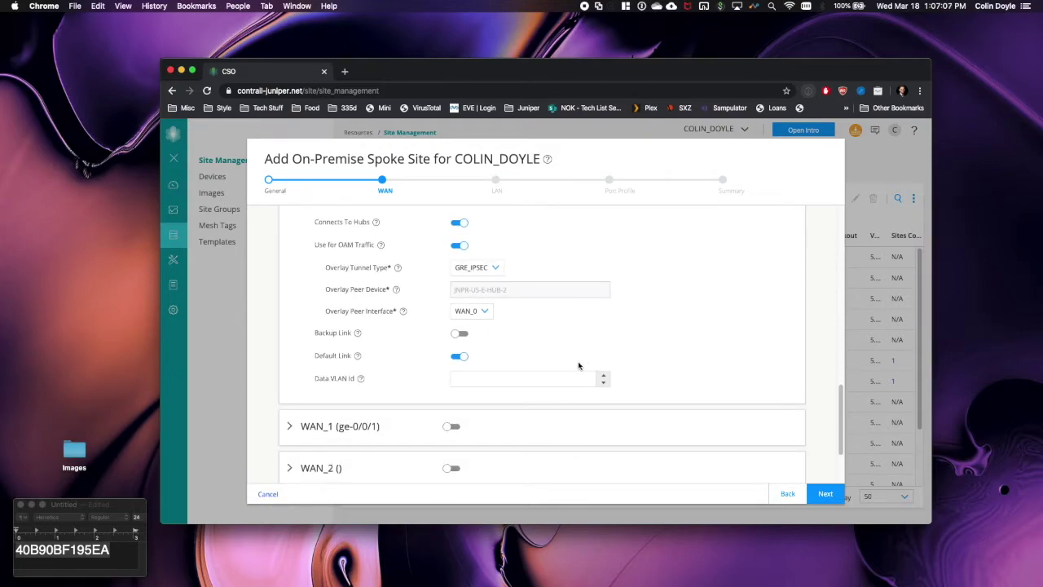
# - Enable WAN_1 as an MPLS link with static 10.0.1.100/24 and gateway 10.0.1.2
pyautogui.click(452, 426)
pyautogui.scroll(1, 513, 365)
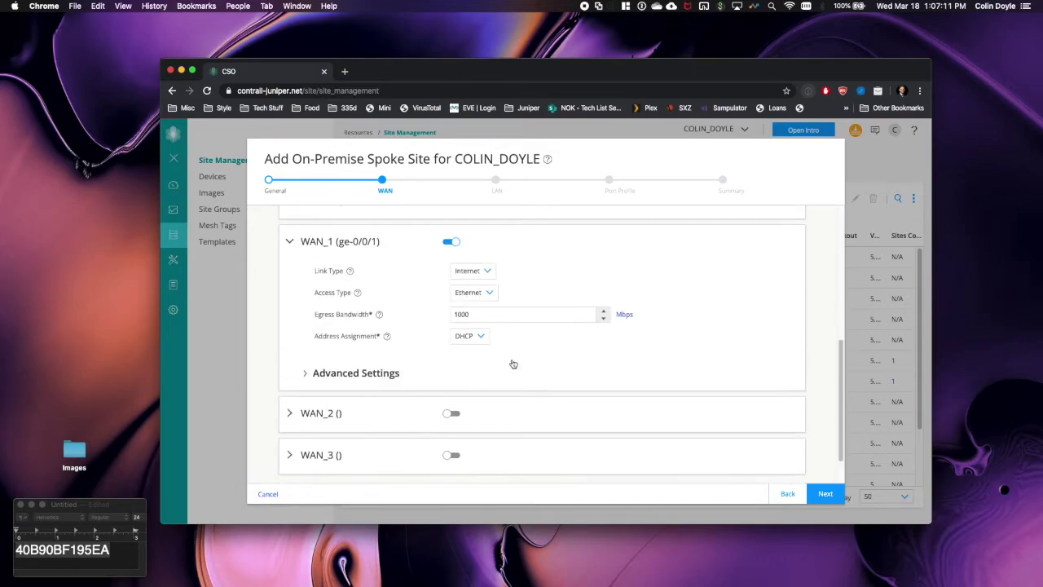
pyautogui.click(472, 274)
pyautogui.click(465, 287)
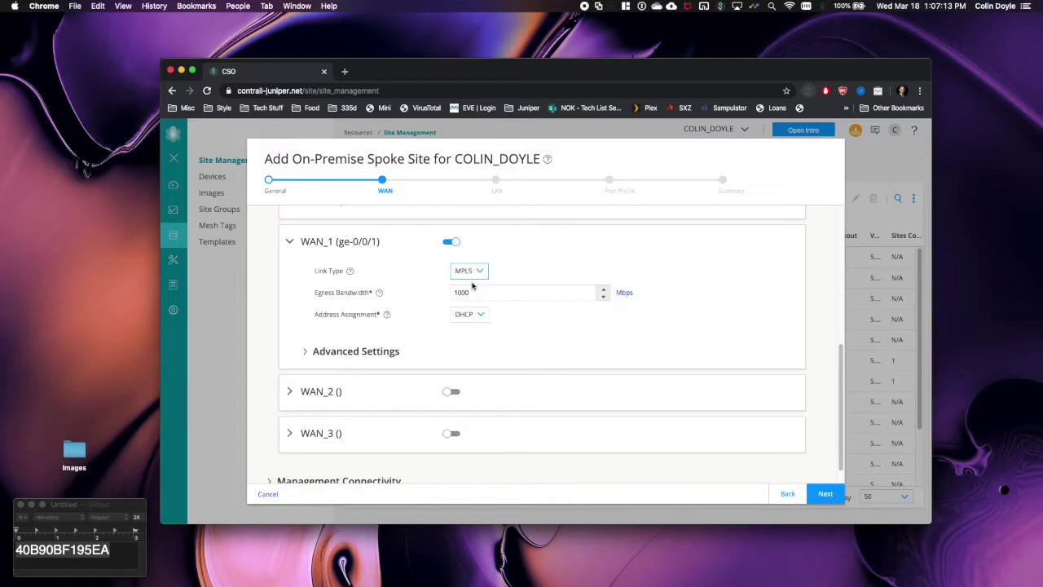
pyautogui.click(475, 322)
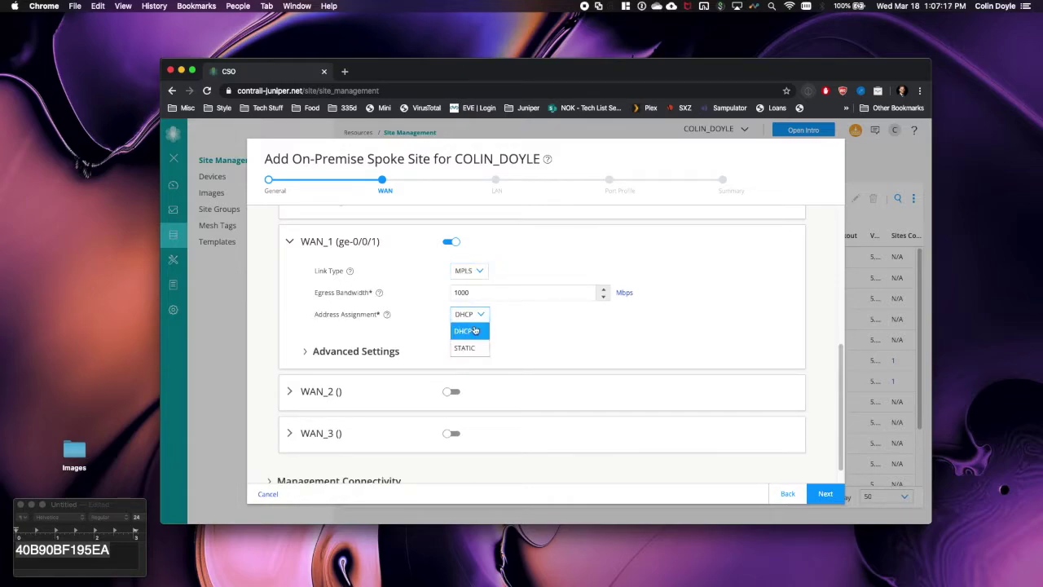
pyautogui.click(478, 344)
pyautogui.write('10')
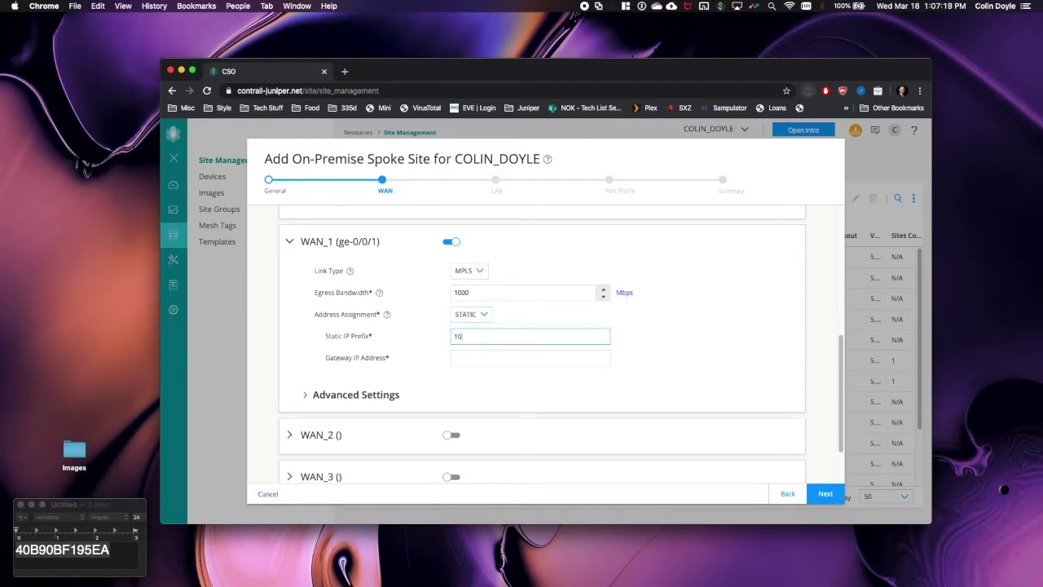
pyautogui.write('.0.1.100/24')
pyautogui.press('Tab')
pyautogui.write('10.0.1.2')
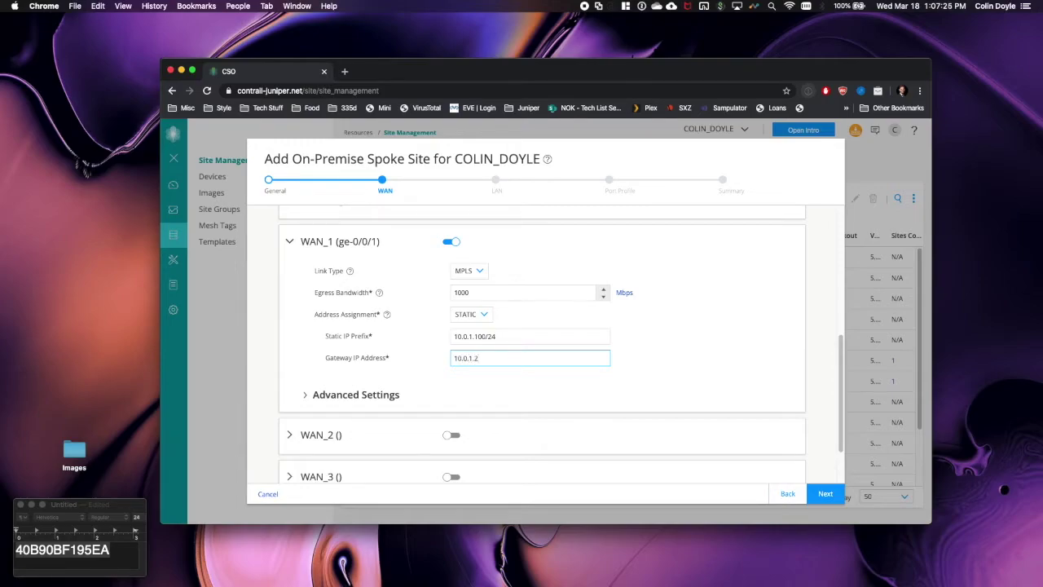
# - Enable local breakout, Connects To Hubs and OAM traffic on WAN_1, then advance to LAN
pyautogui.hotkey('ctrl', 'Right')
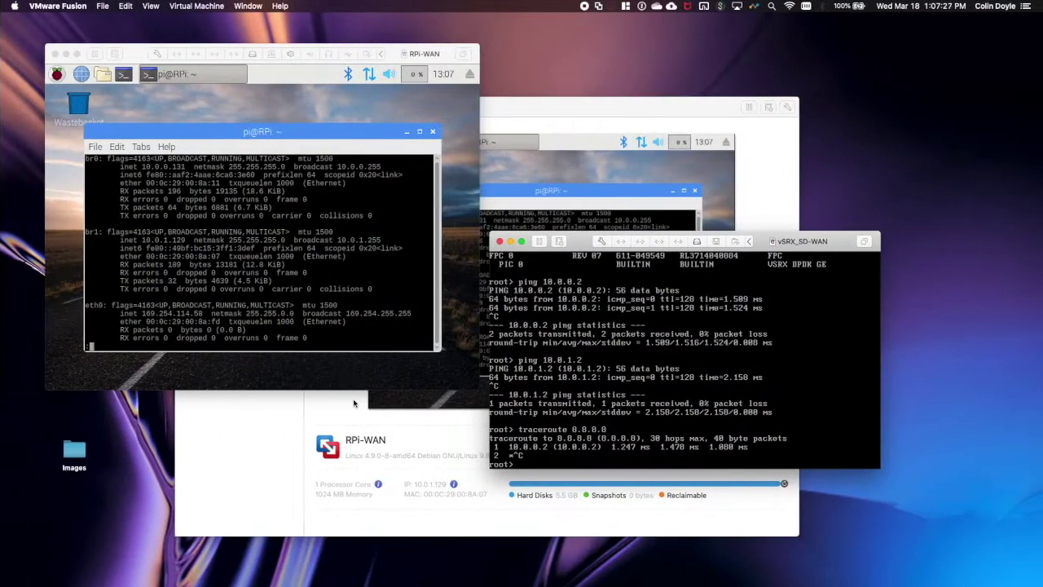
pyautogui.hotkey('ctrl', 'Left')
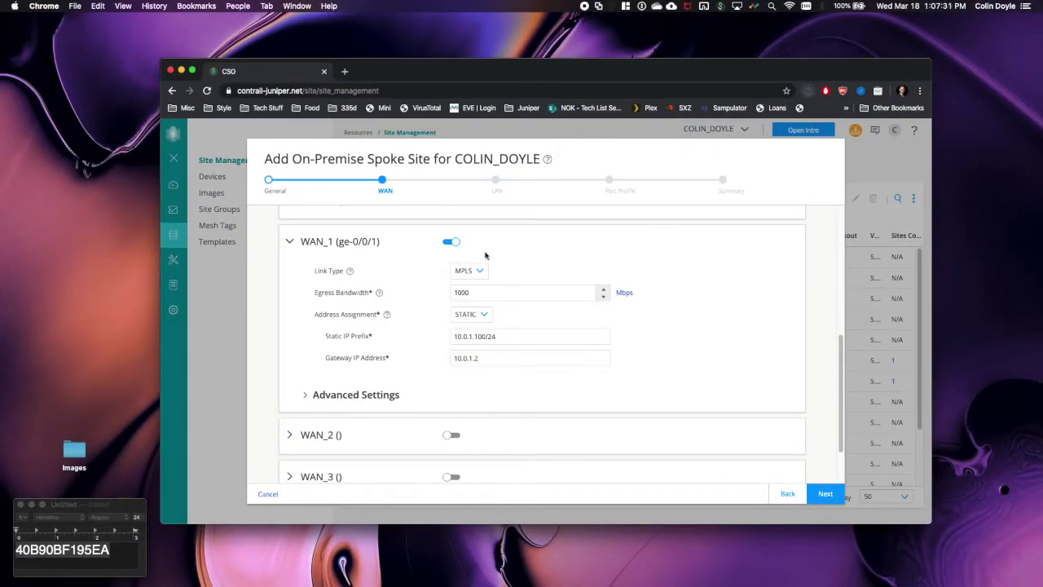
pyautogui.click(307, 396)
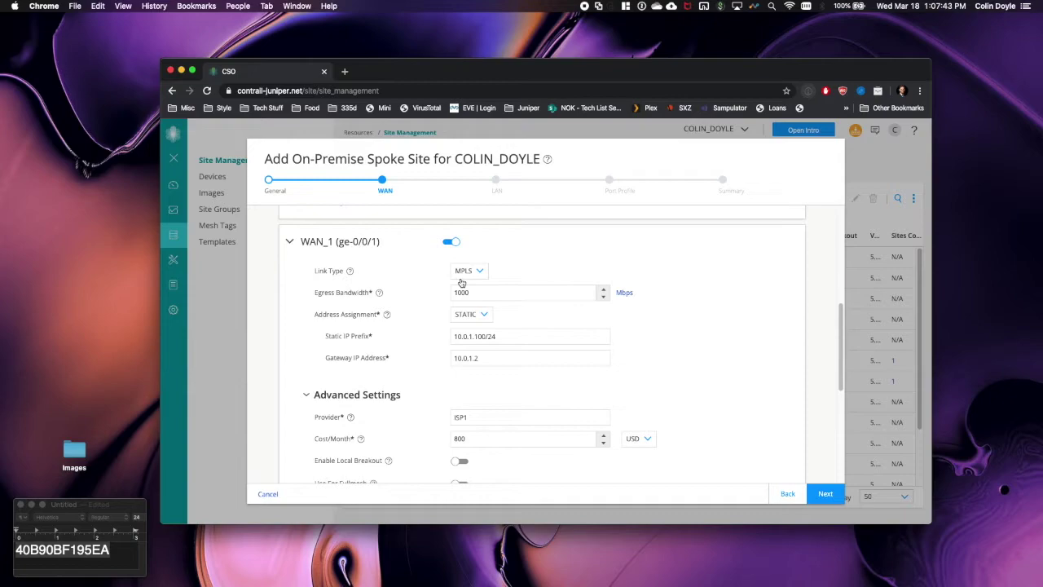
pyautogui.scroll(-3, 476, 351)
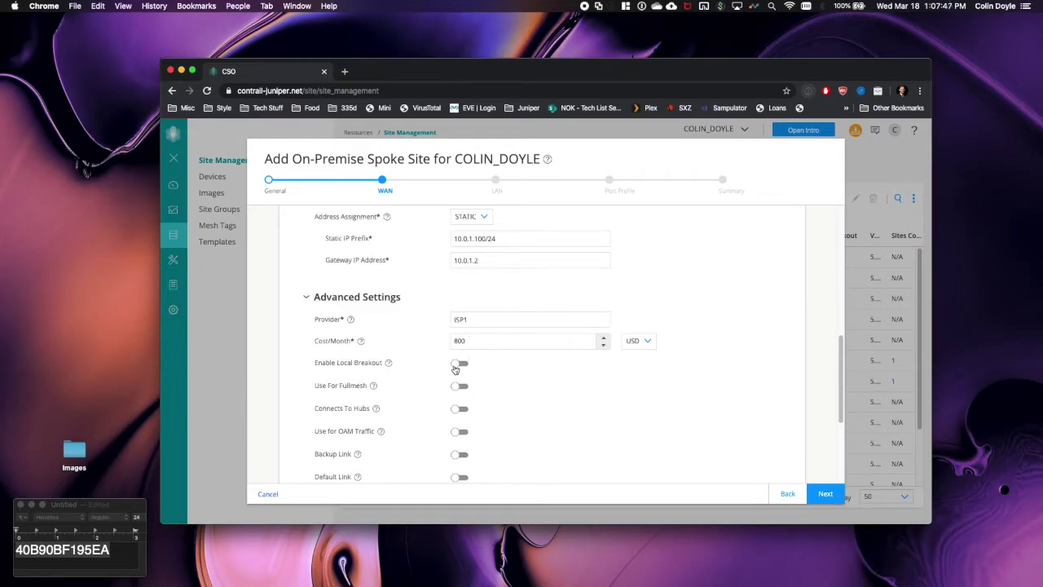
pyautogui.click(457, 365)
pyautogui.scroll(-3, 509, 406)
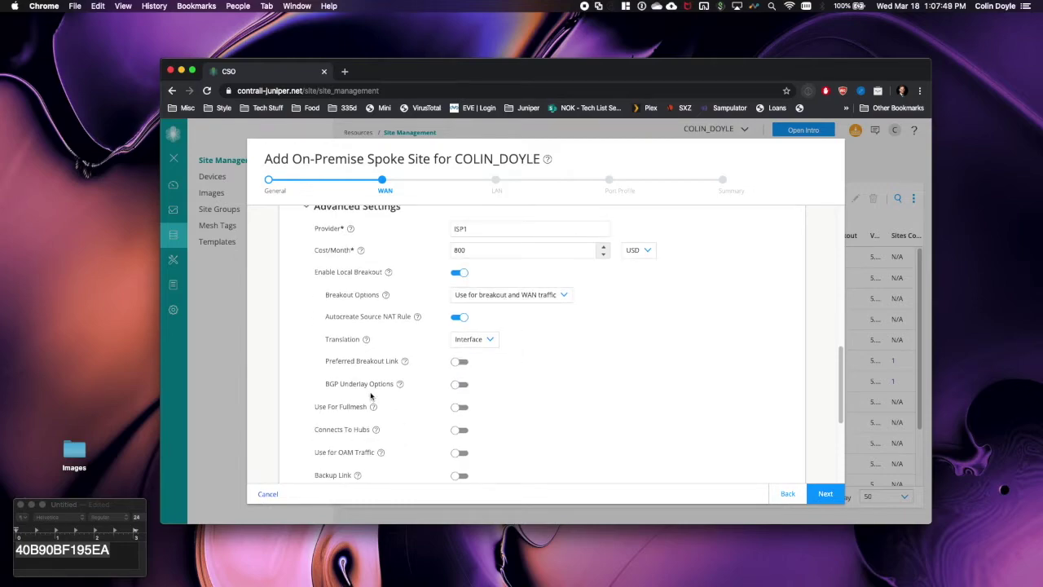
pyautogui.scroll(-2, 487, 437)
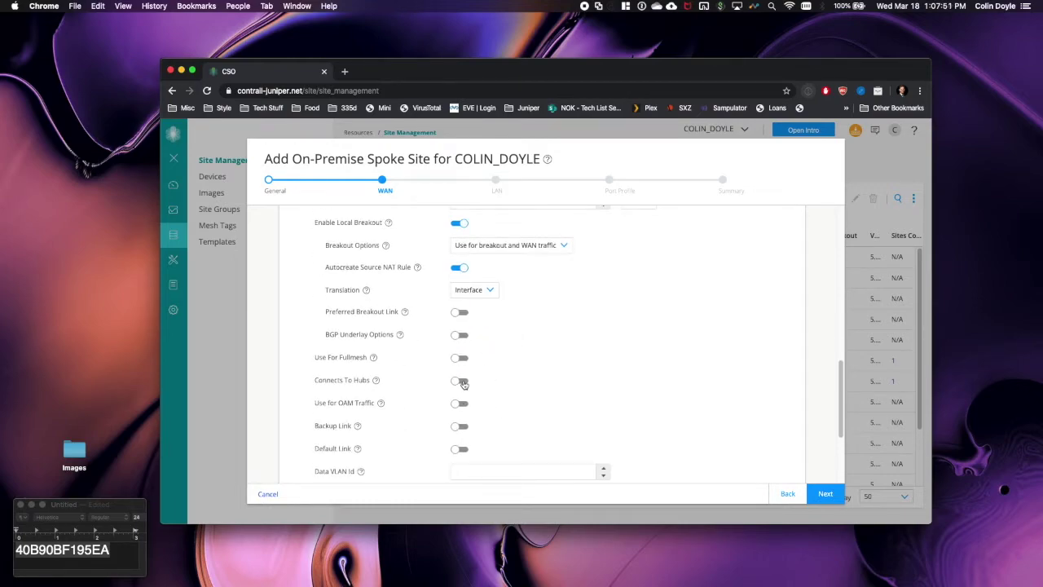
pyautogui.click(461, 380)
pyautogui.click(458, 402)
pyautogui.scroll(-5, 538, 432)
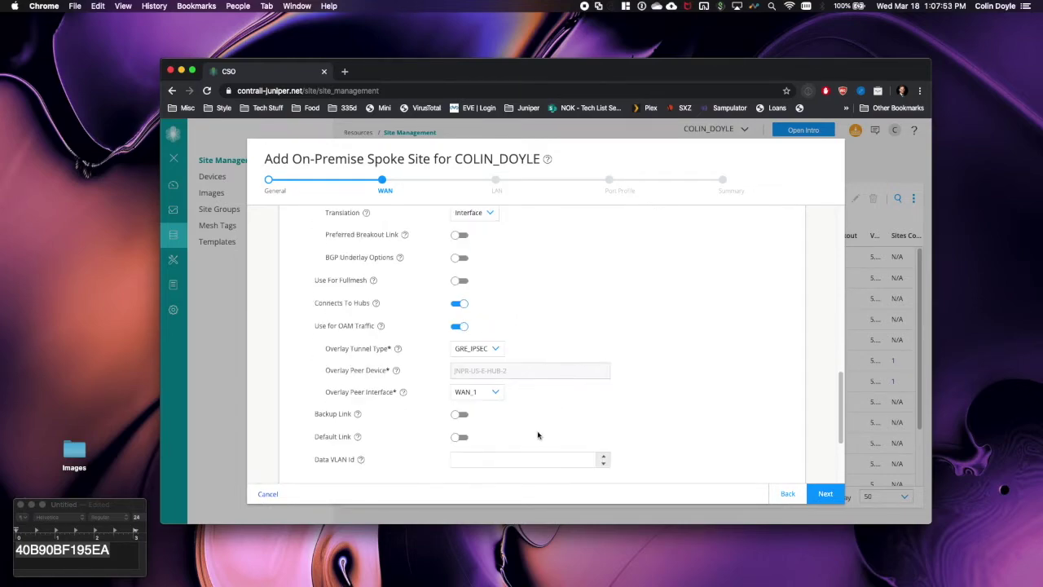
pyautogui.click(826, 493)
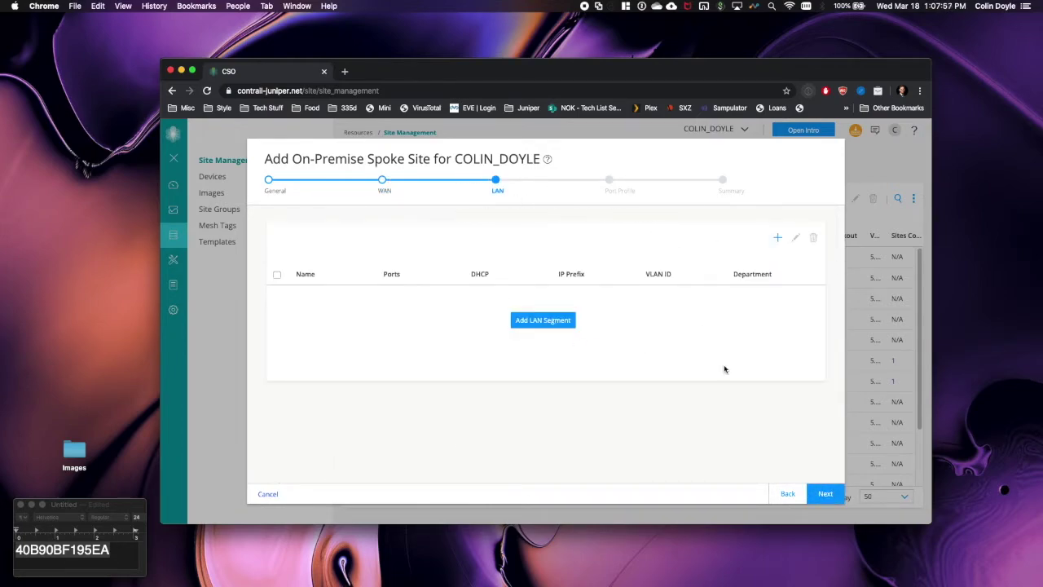
# - Skip past LAN and Port Profile, review the Summary, and submit the vSRX-Spoke site
pyautogui.click(823, 493)
pyautogui.click(822, 493)
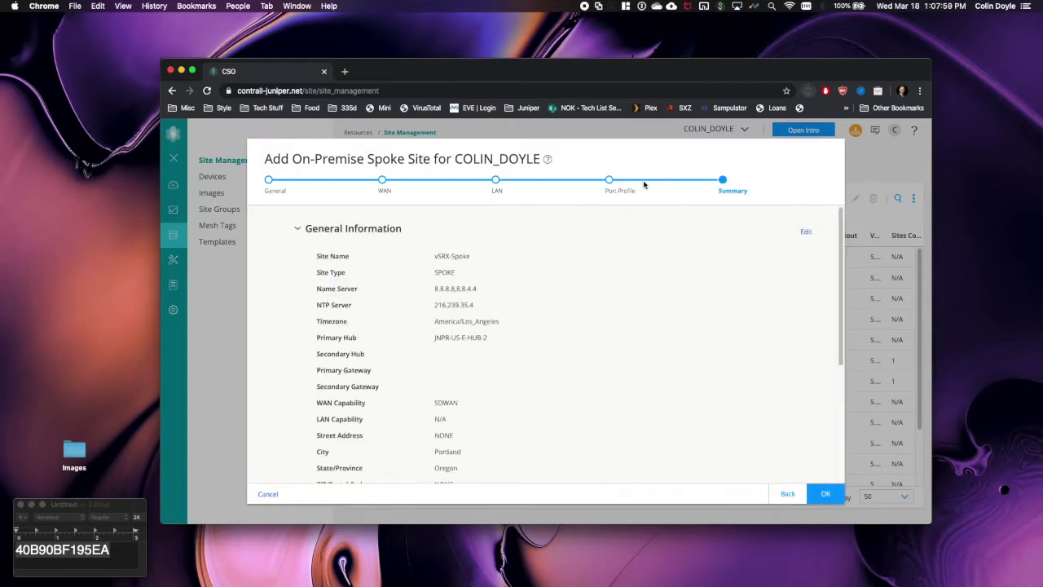
pyautogui.scroll(-5, 605, 342)
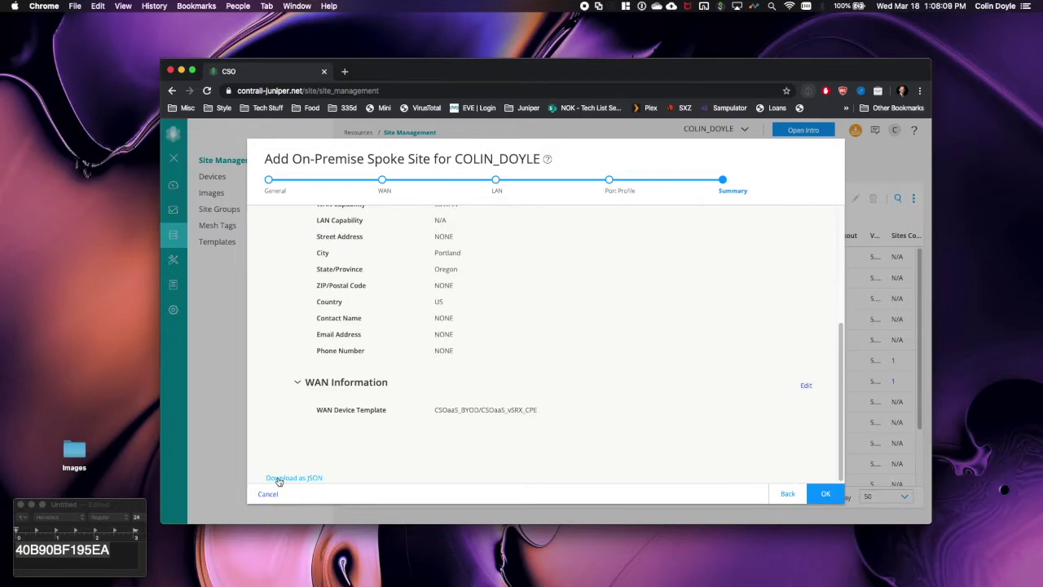
pyautogui.click(824, 494)
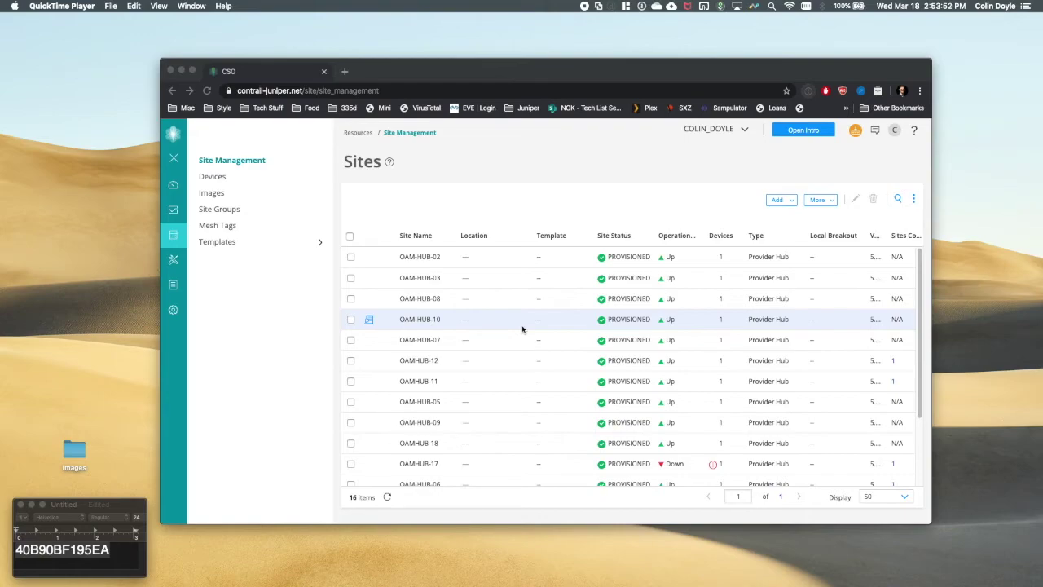
# - Scroll the Sites list to show vSRX-Spoke in Portland as PROVISIONED and Up
pyautogui.scroll(-2, 579, 417)
pyautogui.scroll(-1, 579, 417)
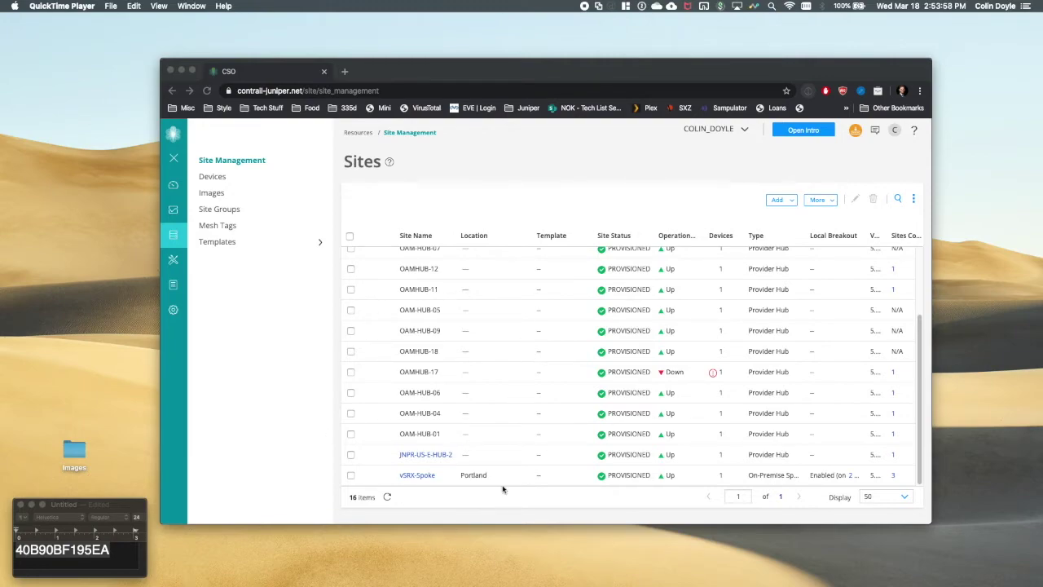
pyautogui.click(552, 478)
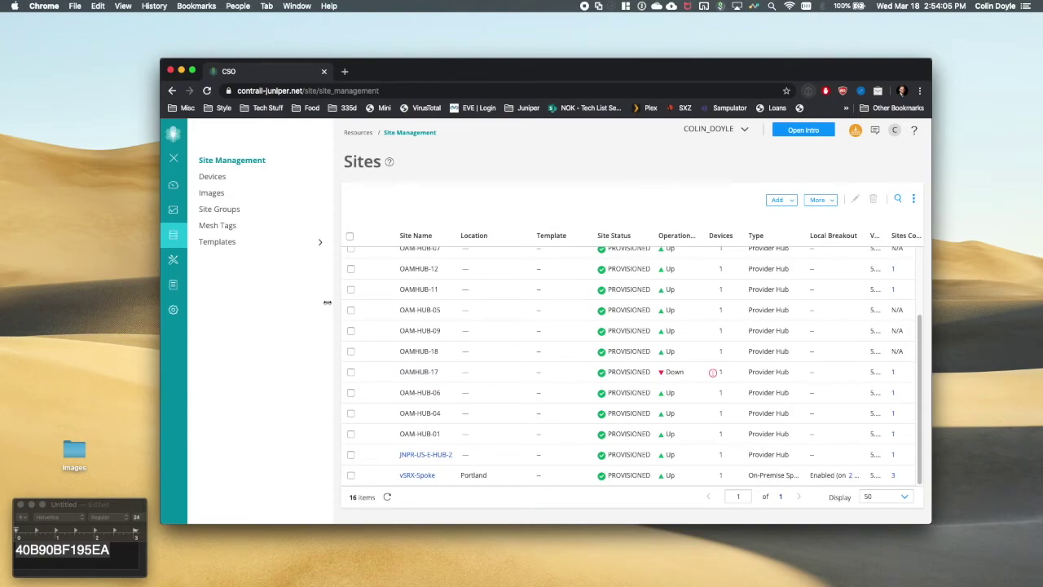
# - In Administration > Licenses > Device Licenses, select vSRX_ATP_Demo.txt and choose Push License > Push
pyautogui.moveTo(174, 315)
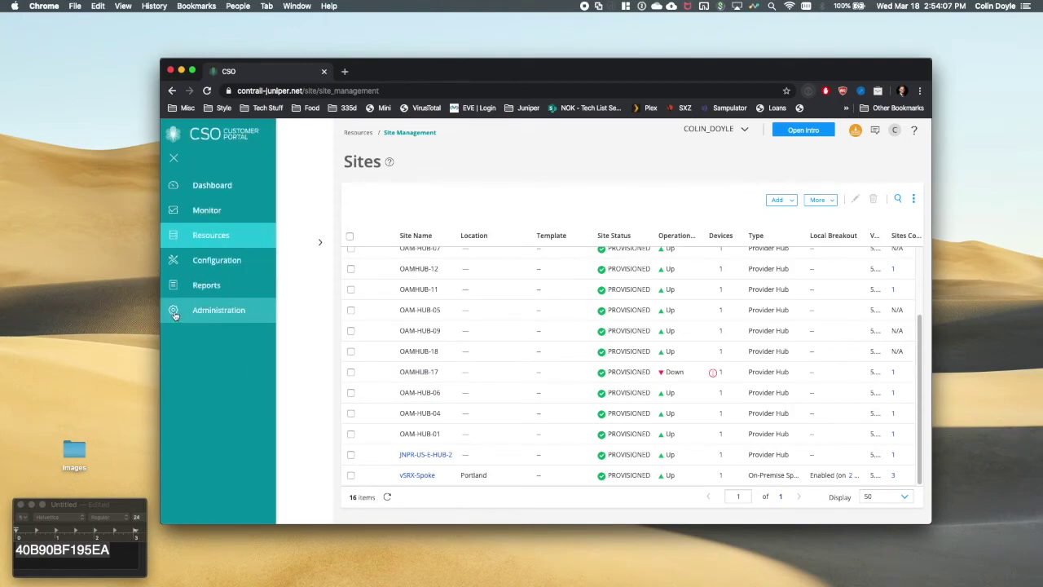
pyautogui.click(175, 312)
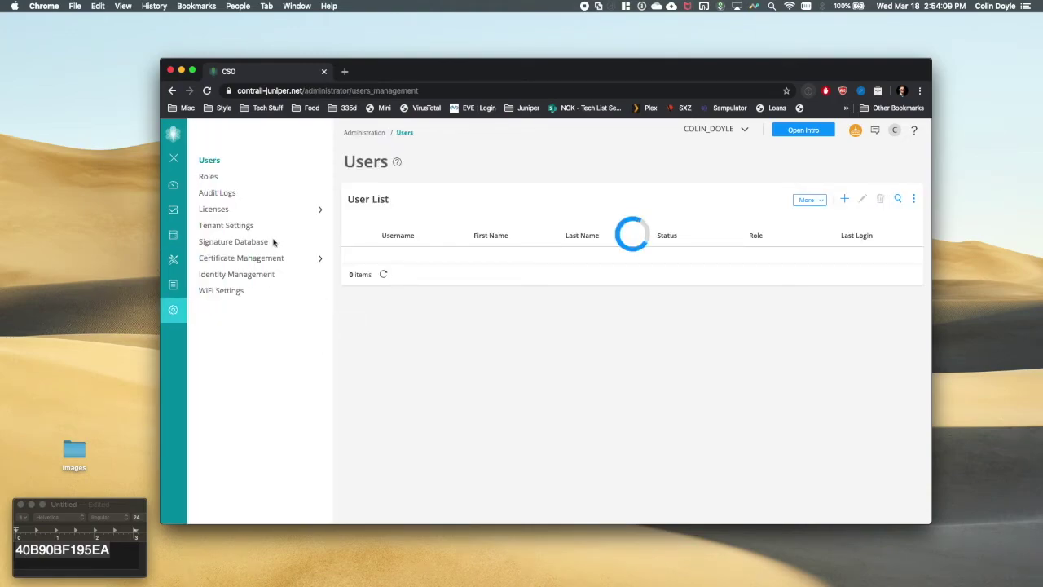
pyautogui.click(218, 209)
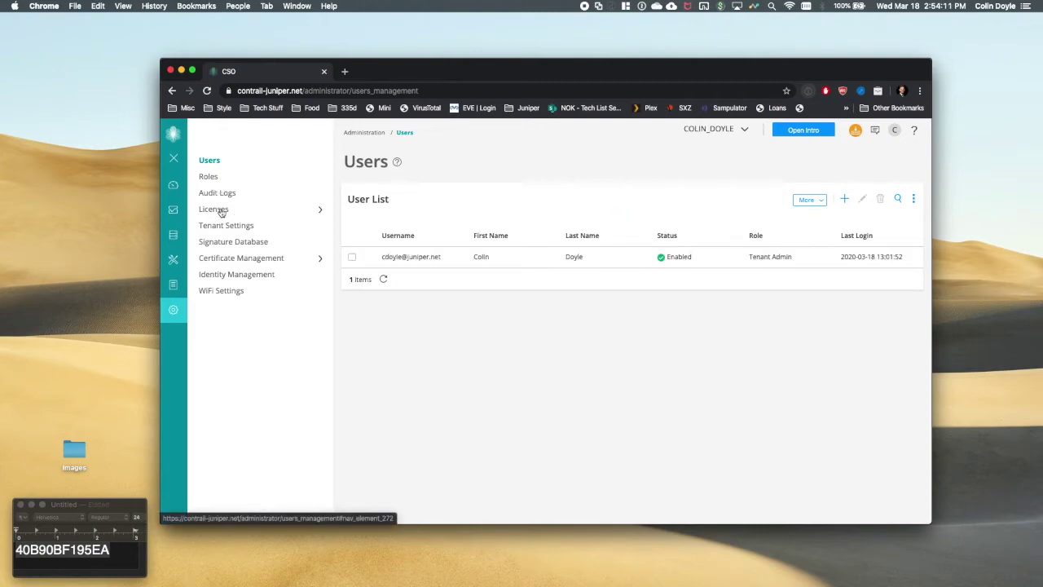
pyautogui.click(221, 213)
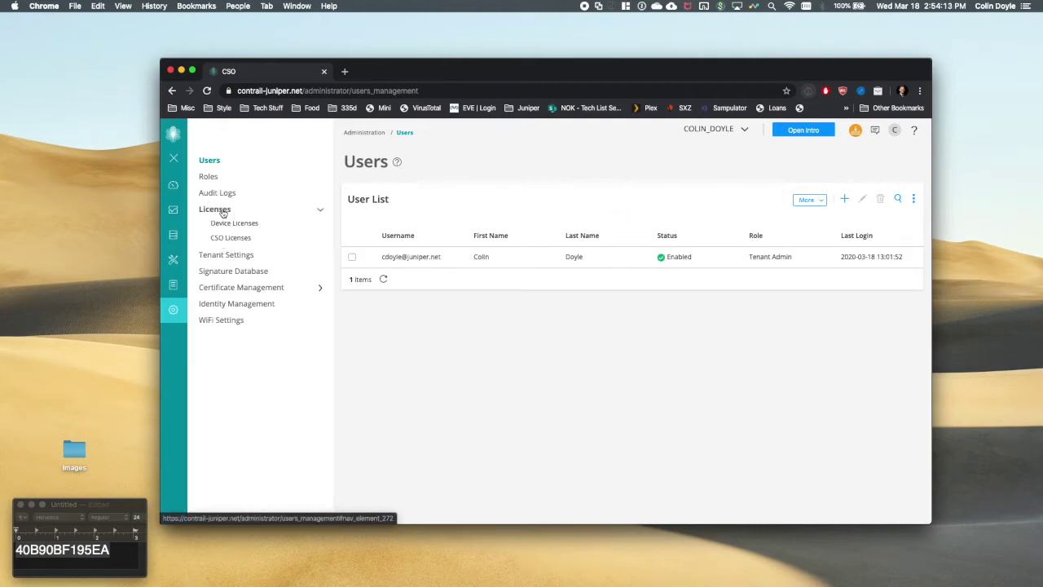
pyautogui.click(234, 224)
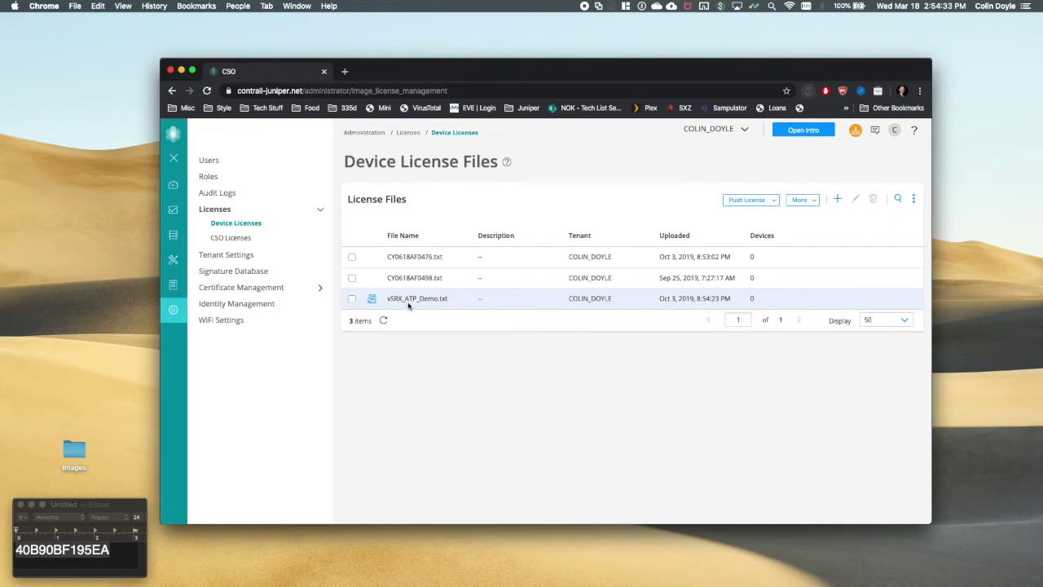
pyautogui.click(352, 299)
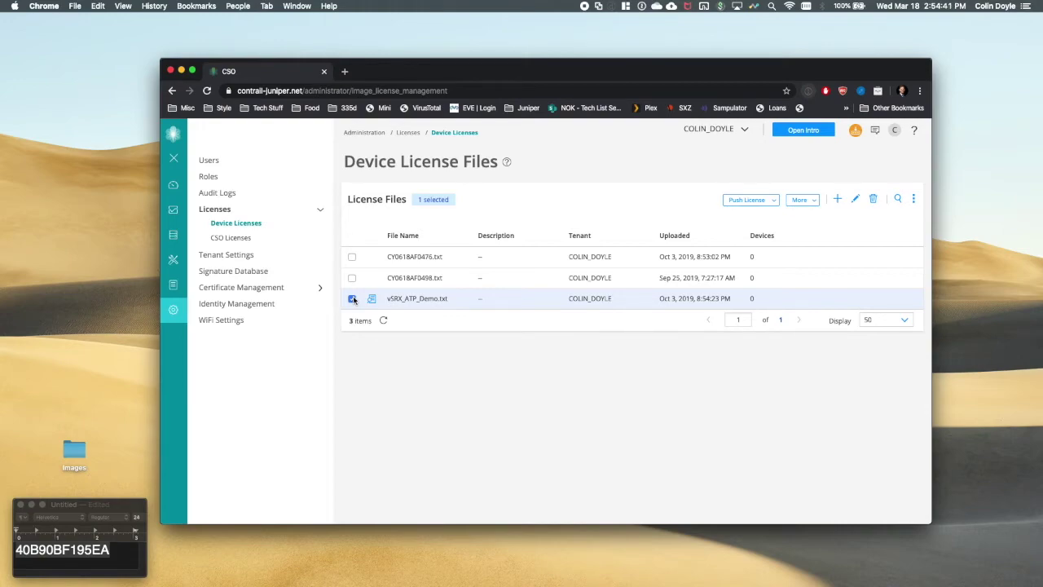
pyautogui.click(751, 201)
pyautogui.click(749, 215)
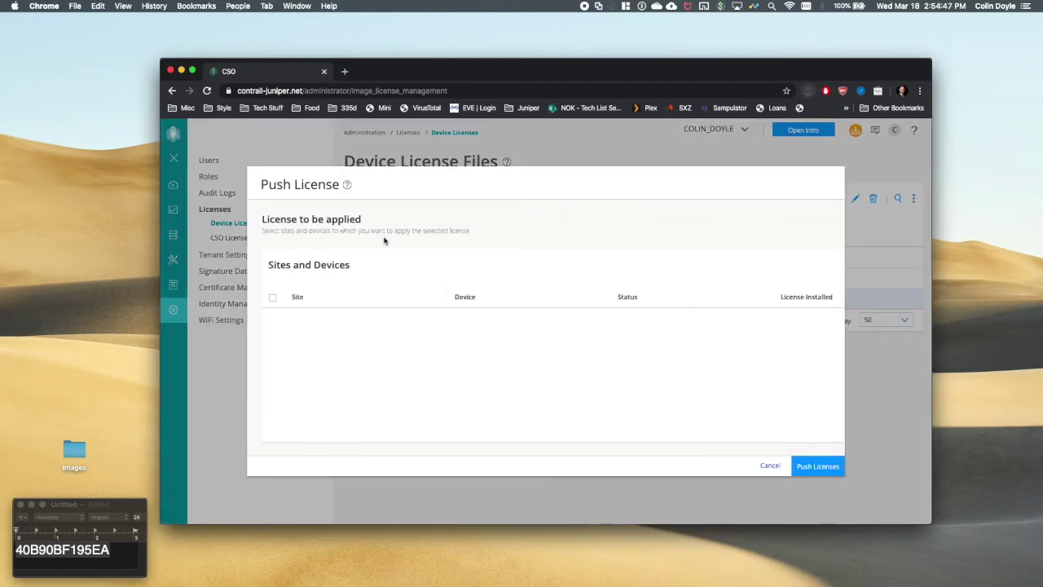
# - Cancel the empty dialog, reopen Push, and push vSRX_ATP_Demo.txt to vSRX-Spoke
pyautogui.click(513, 368)
pyautogui.click(770, 466)
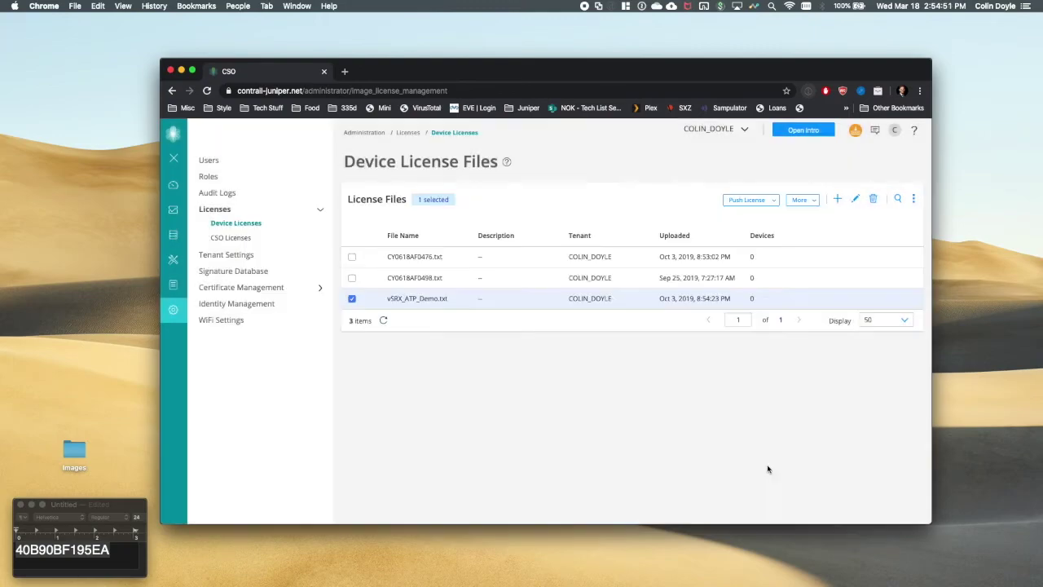
pyautogui.click(801, 200)
pyautogui.click(750, 200)
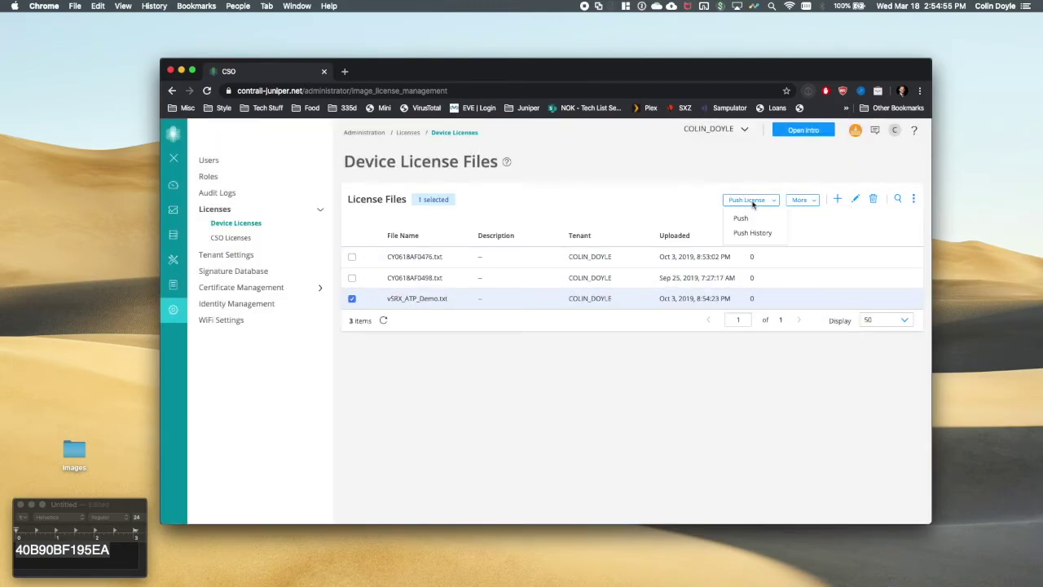
pyautogui.click(754, 220)
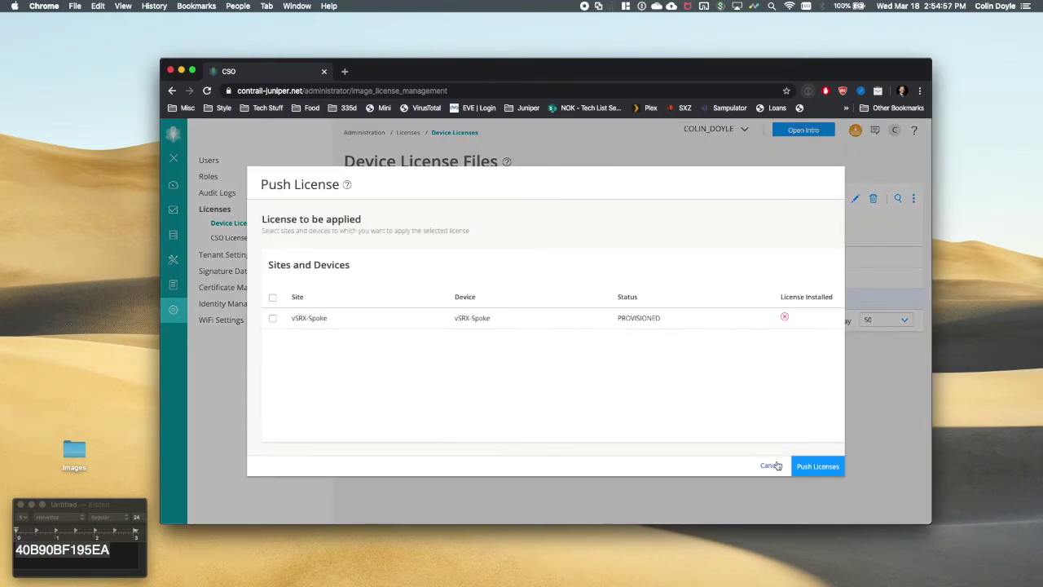
pyautogui.click(273, 318)
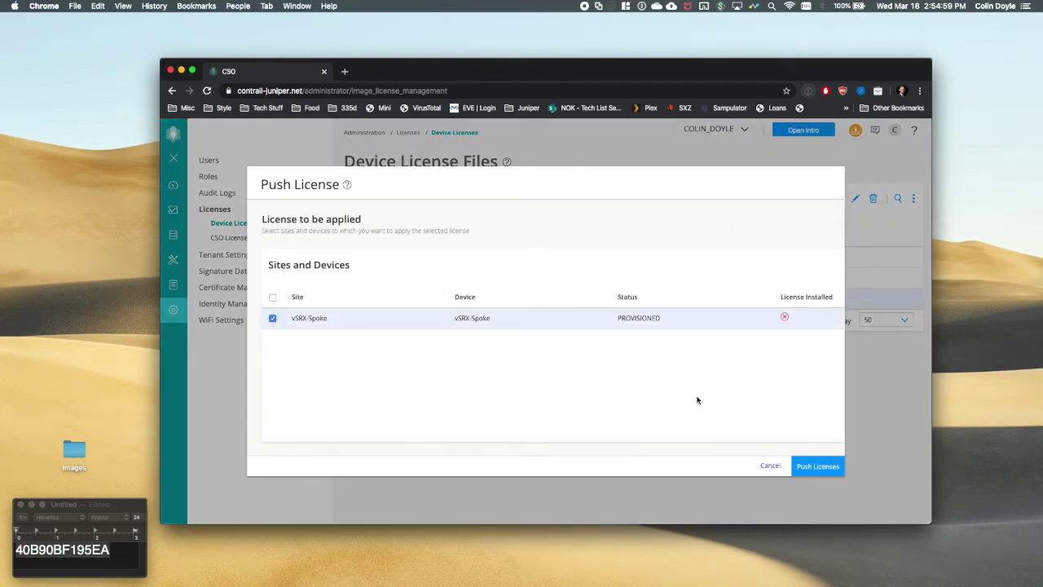
pyautogui.click(822, 469)
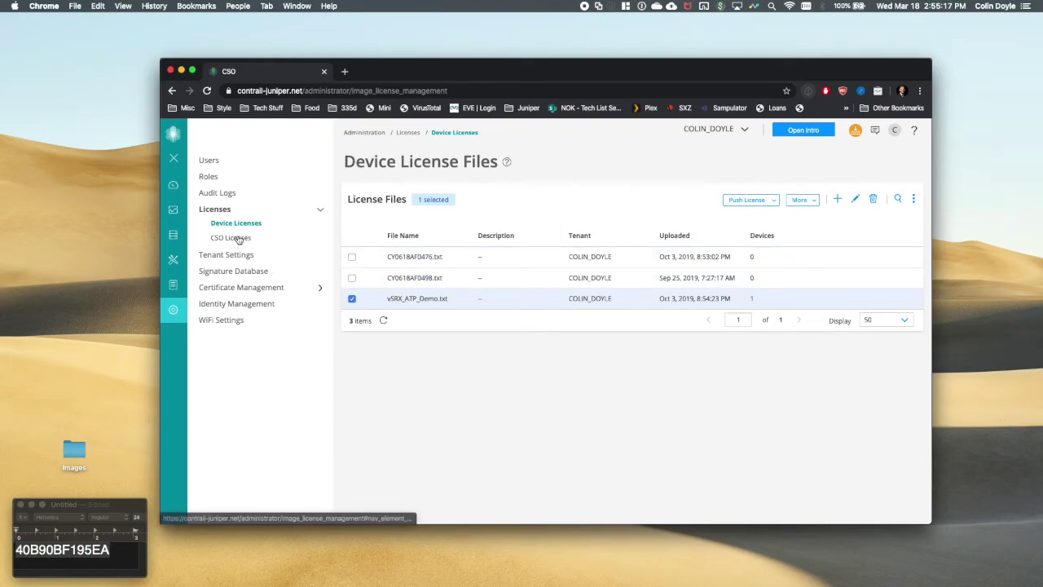
pyautogui.click(243, 271)
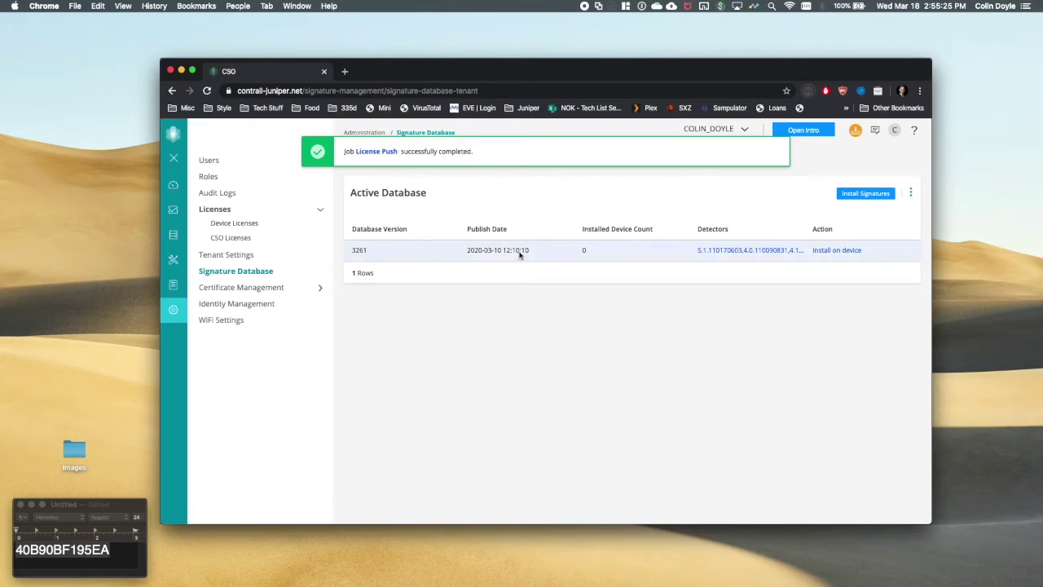
# - Install signature database version 3261 on vSRX-Spoke and open the install job's tasks
pyautogui.click(852, 252)
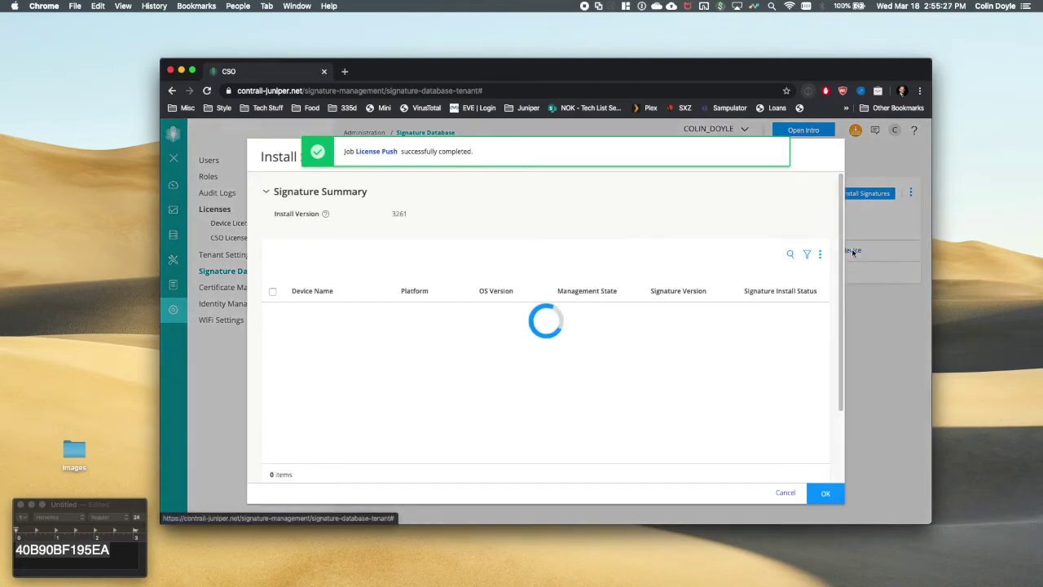
pyautogui.click(273, 313)
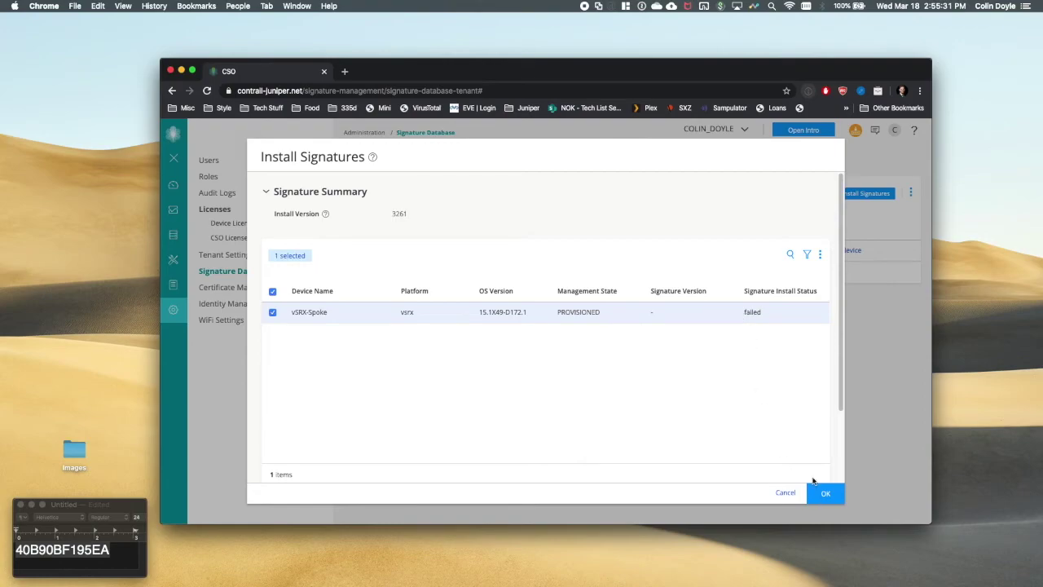
pyautogui.click(820, 491)
pyautogui.click(825, 493)
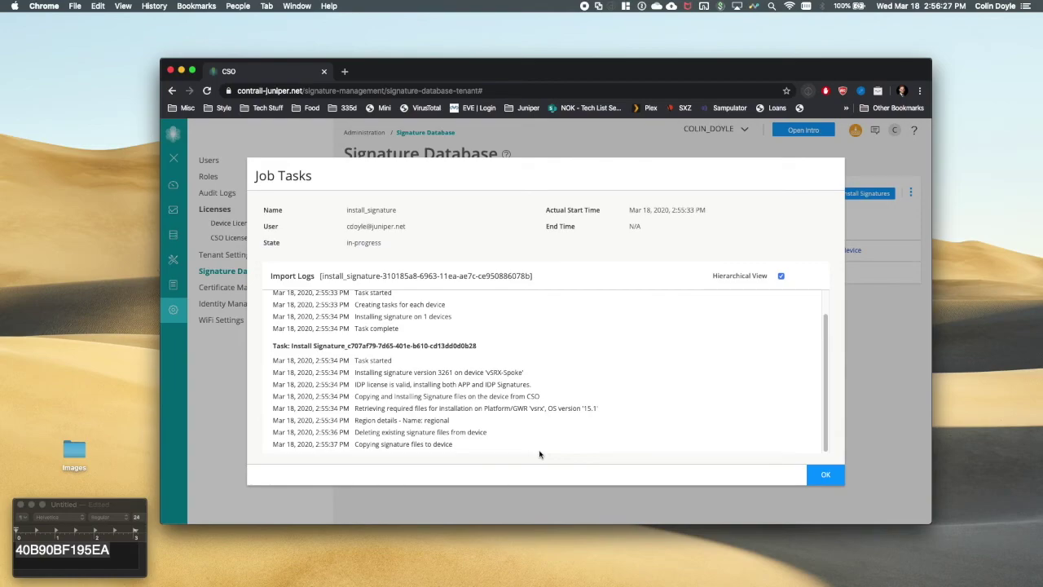
# - On the vSRX spoke console, confirm IKE and IPsec security associations are up with 6 active tunnels
pyautogui.hotkey('ctrl', 'Right')
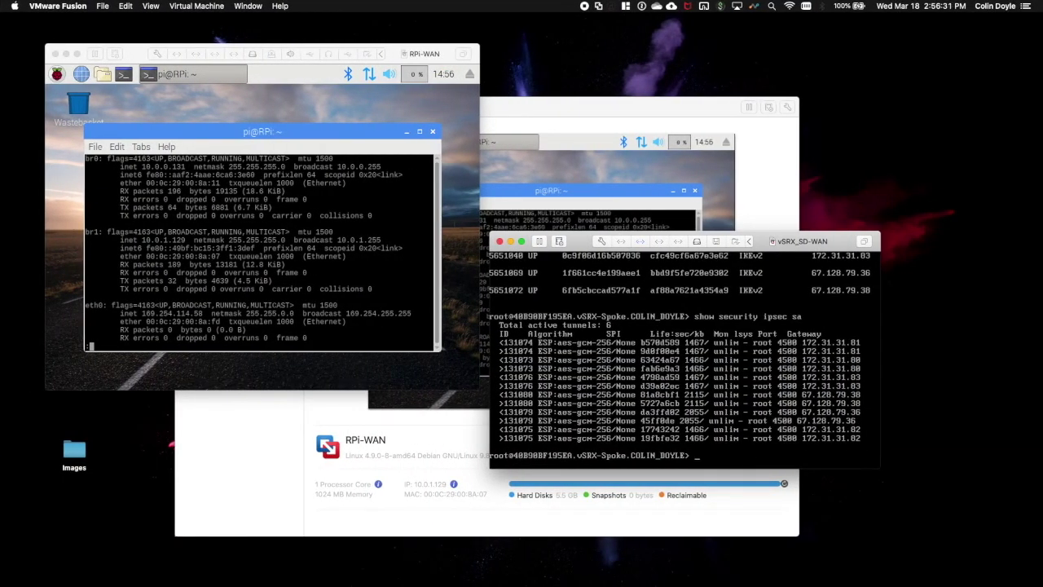
pyautogui.write('show security ike sa')
pyautogui.press('Return')
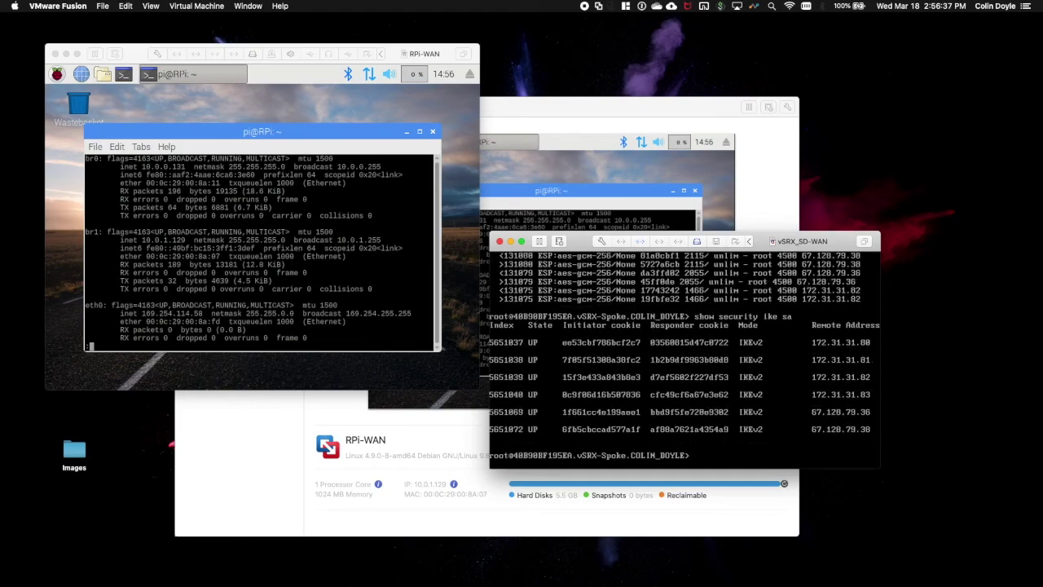
pyautogui.press('Up')
pyautogui.press('Up')
pyautogui.press('Return')
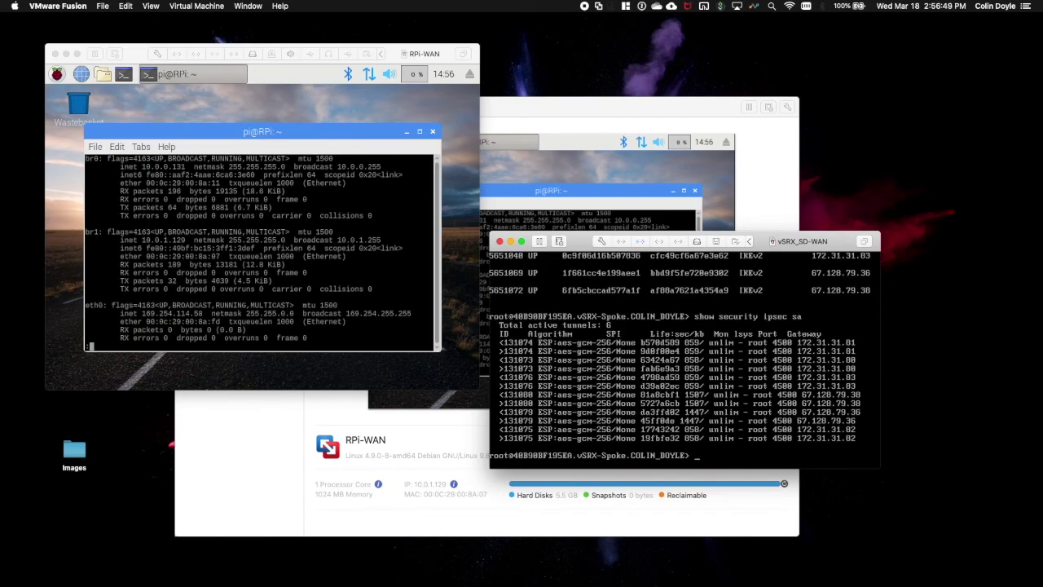
pyautogui.hotkey('ctrl', 'Left')
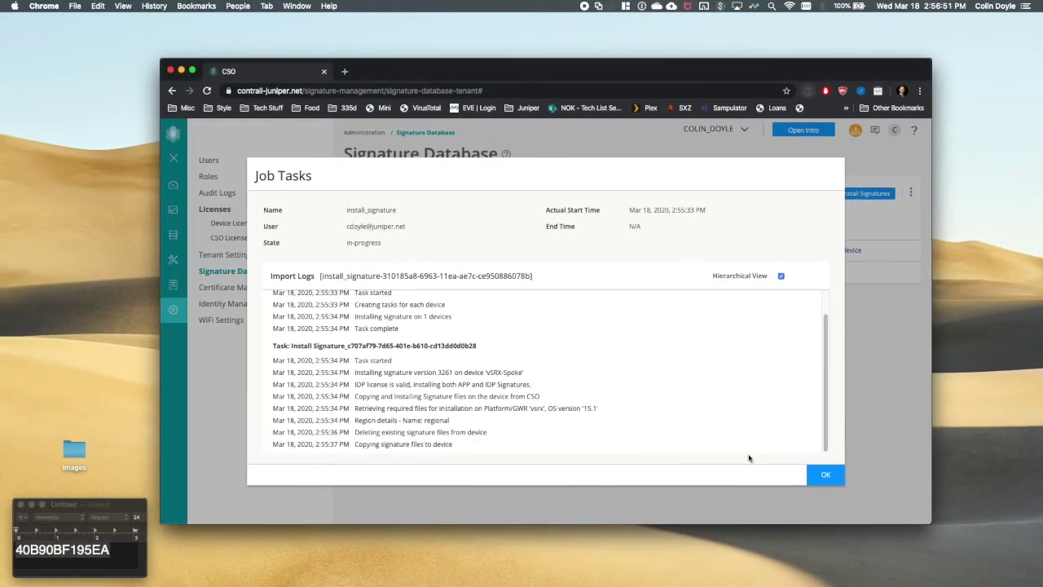
# - Count the vSRX spoke's configuration lines with show configuration | count
pyautogui.hotkey('ctrl', 'Right')
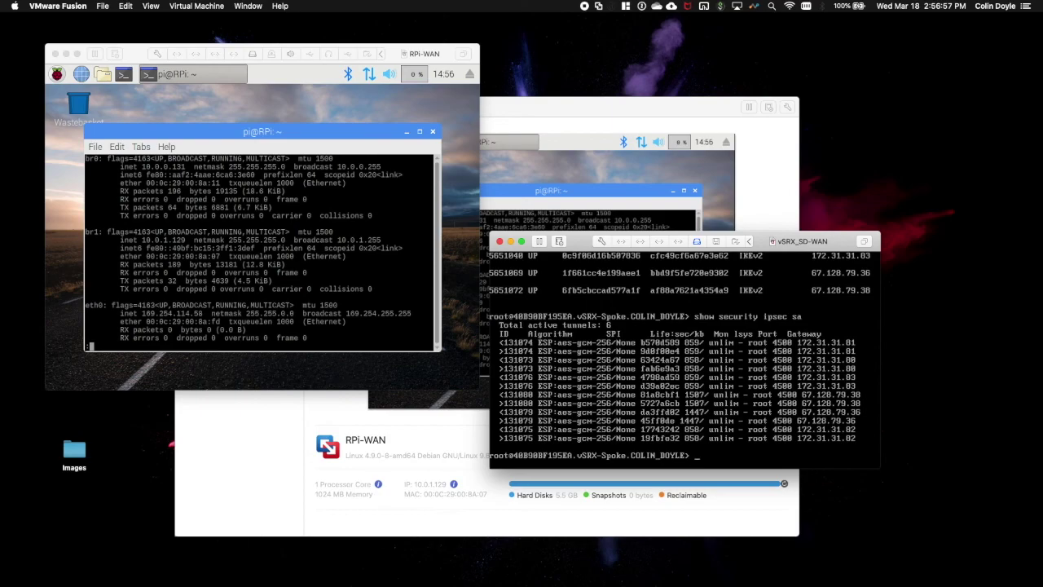
pyautogui.write('show configuration | count')
pyautogui.press('Return')
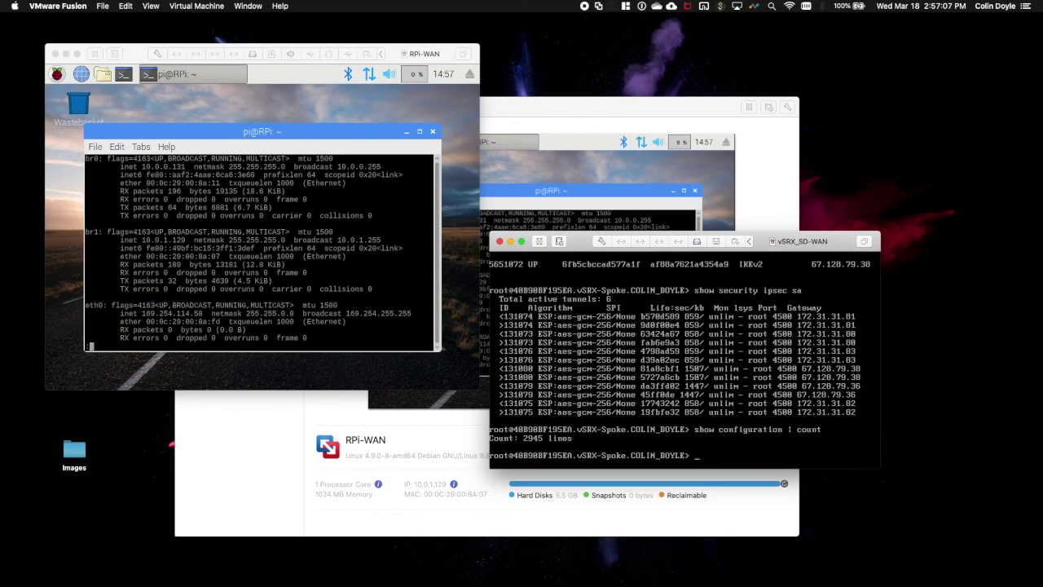
pyautogui.hotkey('ctrl', 'Left')
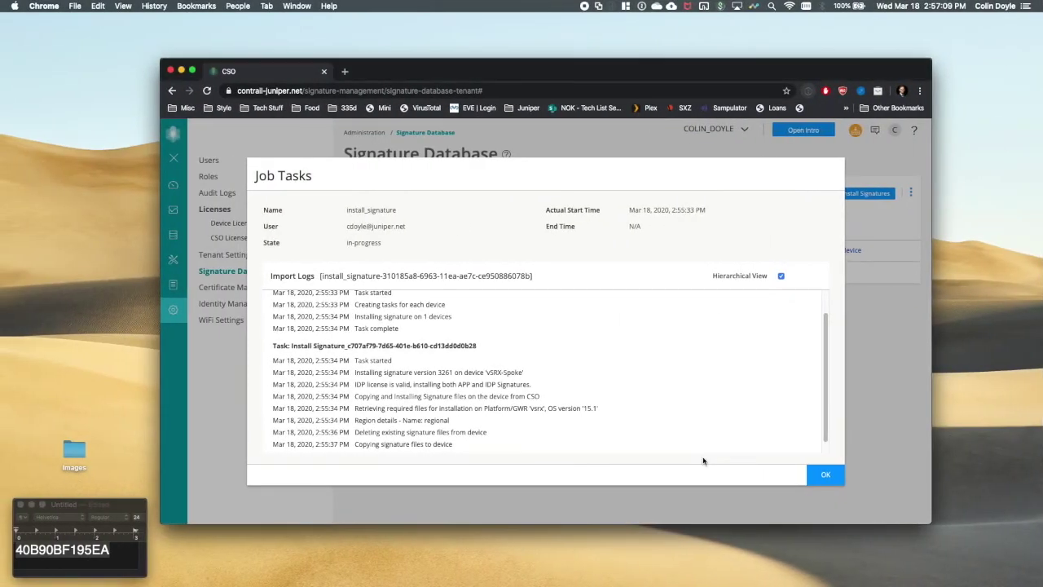